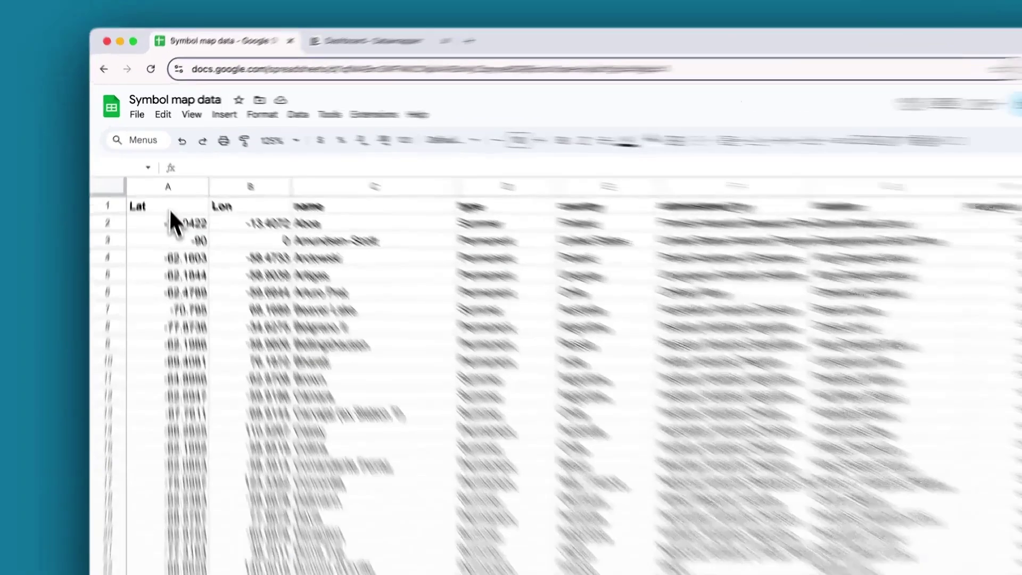
# - Point out the spreadsheet headers Lat, Lon, name, type, administered_by, location, year_est and capacity
pyautogui.click(165, 183)
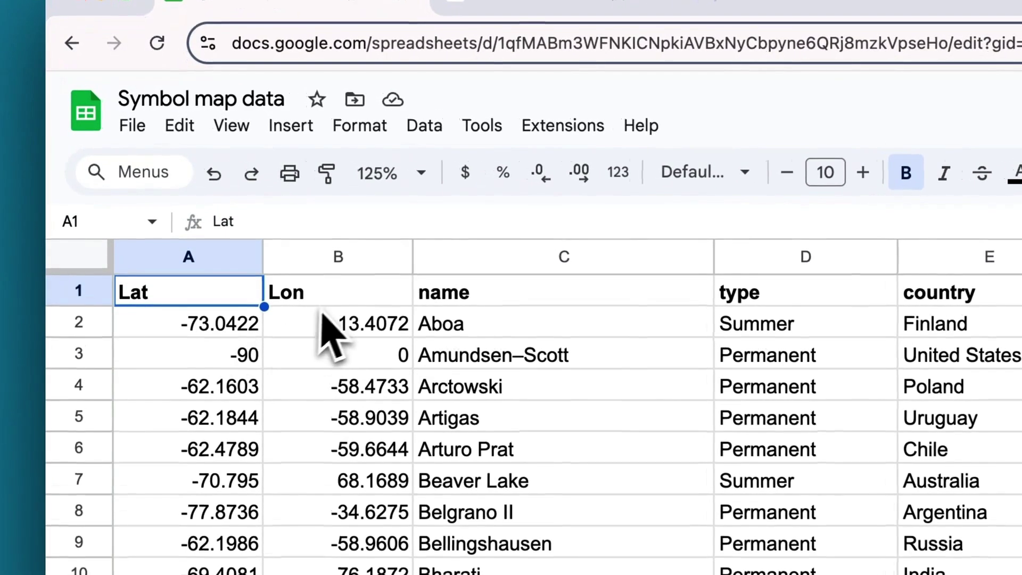
pyautogui.click(330, 303)
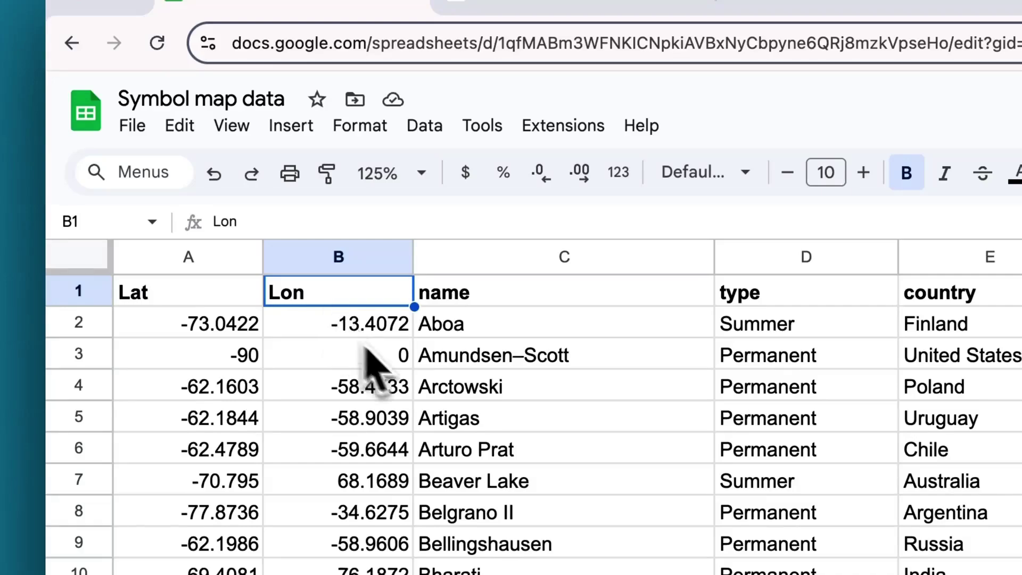
pyautogui.click(589, 292)
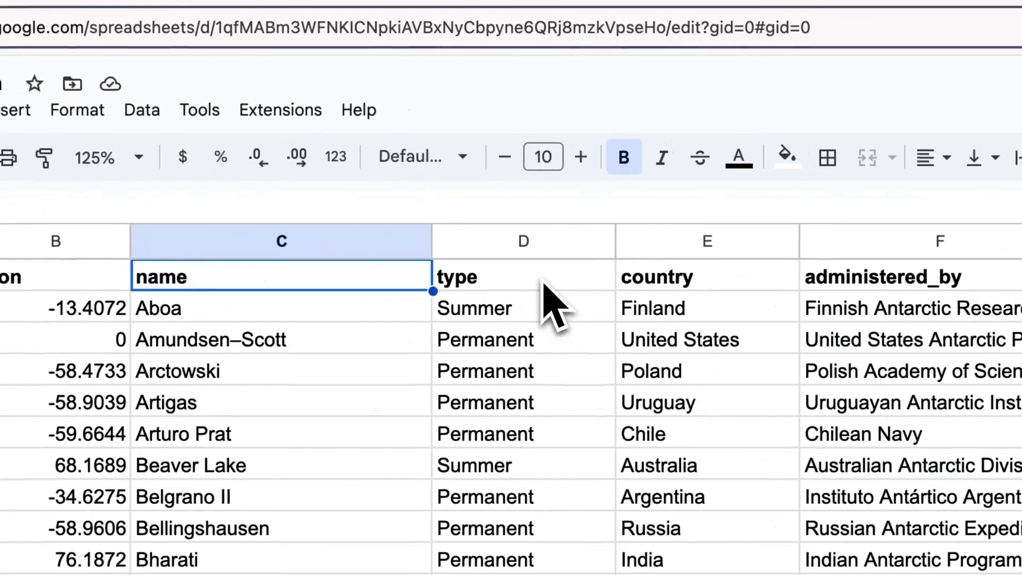
pyautogui.click(825, 298)
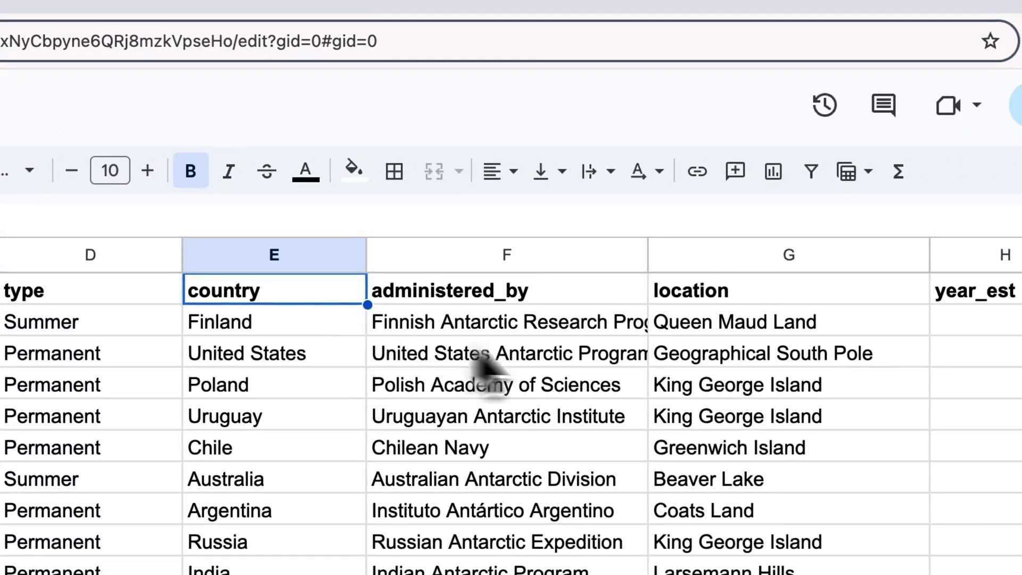
pyautogui.click(621, 296)
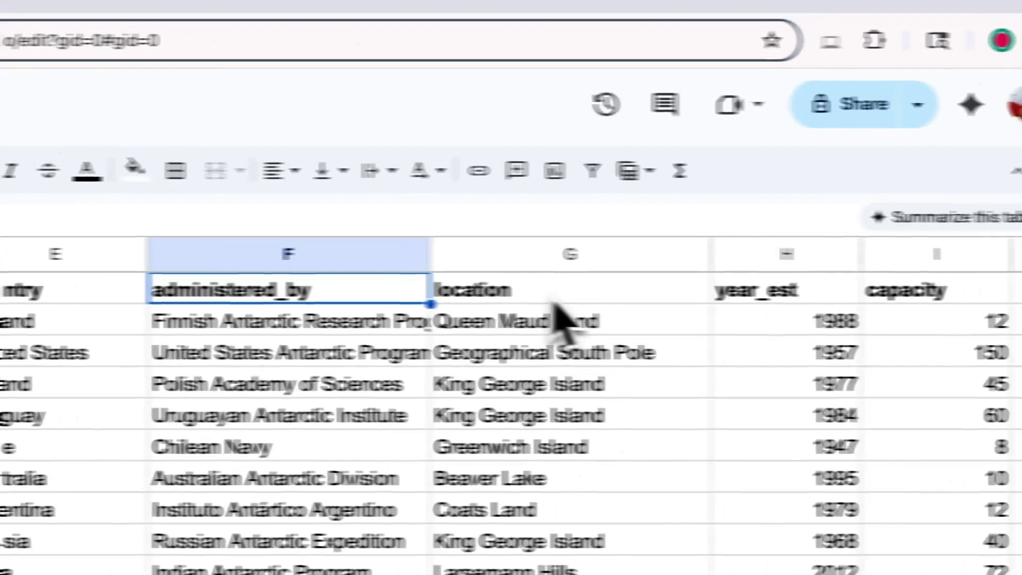
pyautogui.click(781, 296)
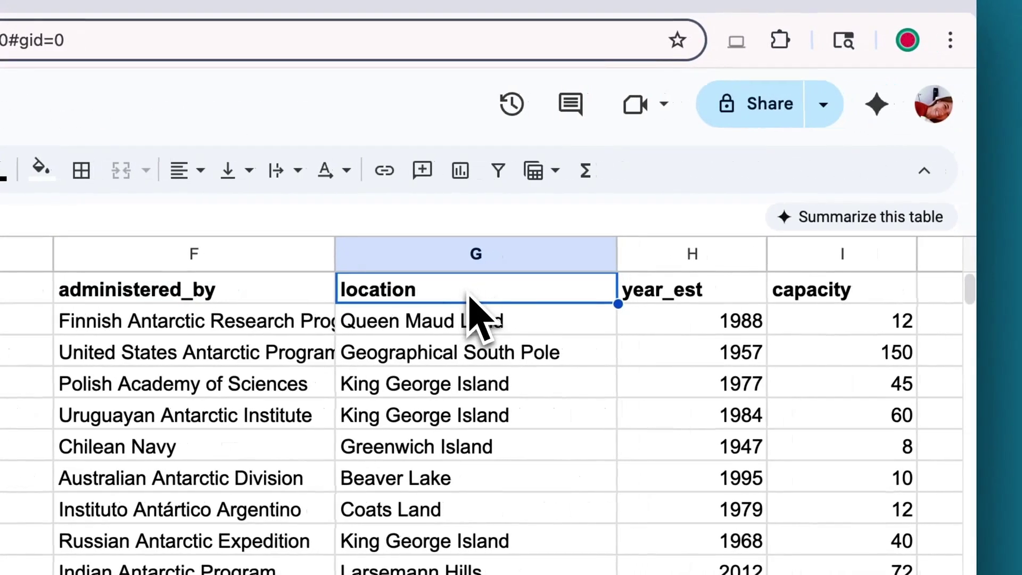
pyautogui.click(720, 301)
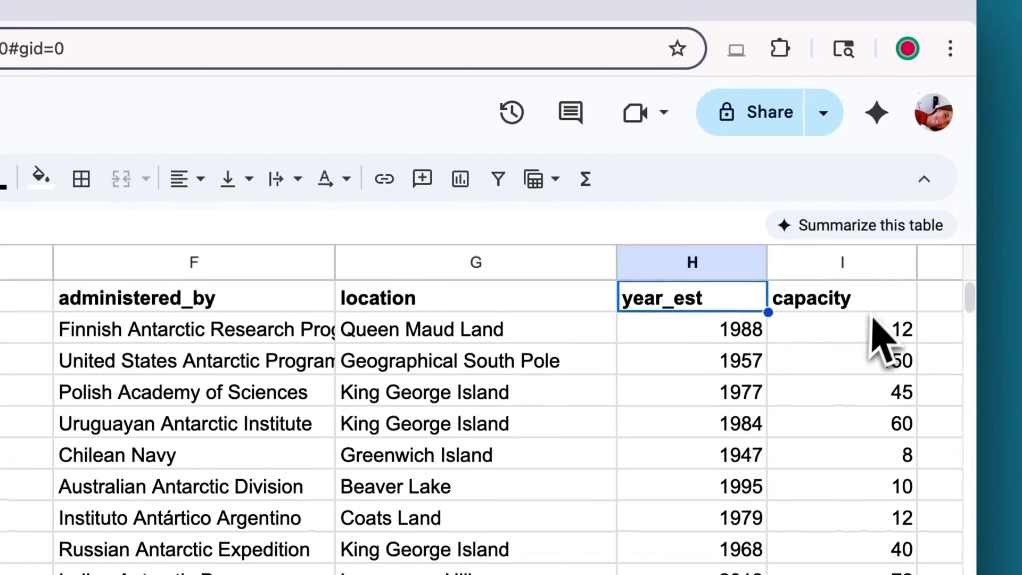
pyautogui.click(877, 296)
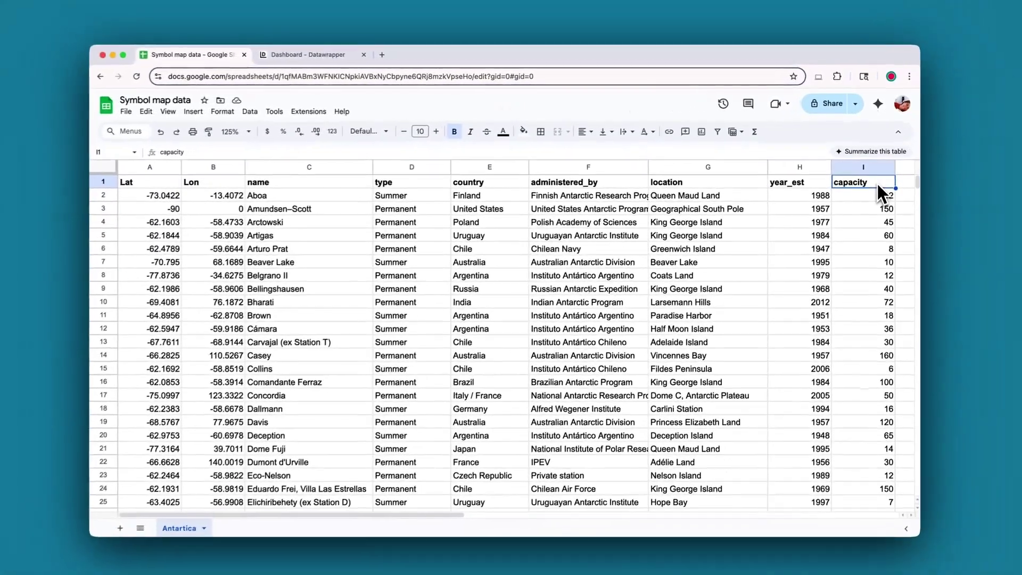
# - Switch to the Datawrapper dashboard and start creating a new map
pyautogui.hotkey('ctrl', 'Tab')
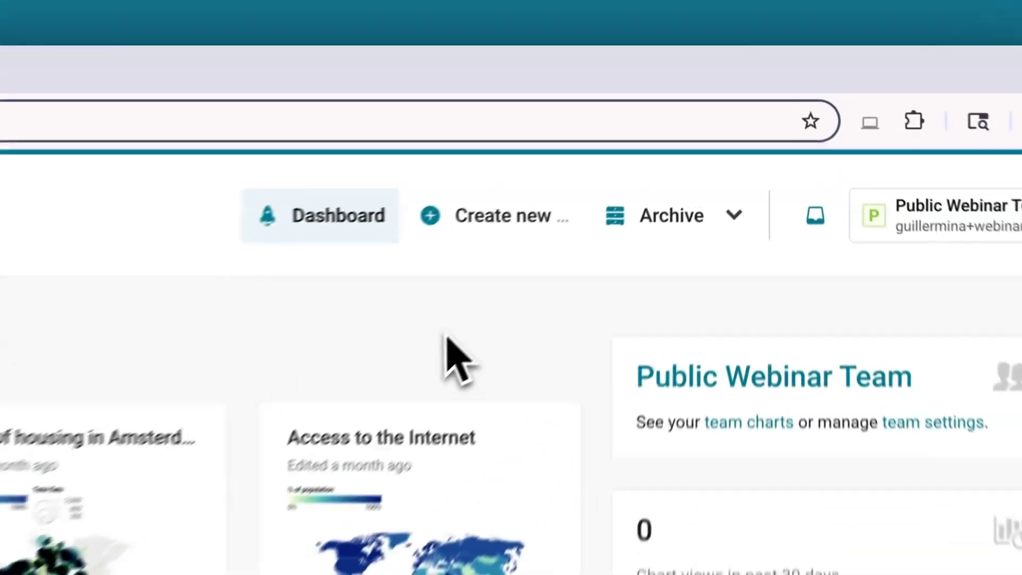
pyautogui.click(471, 221)
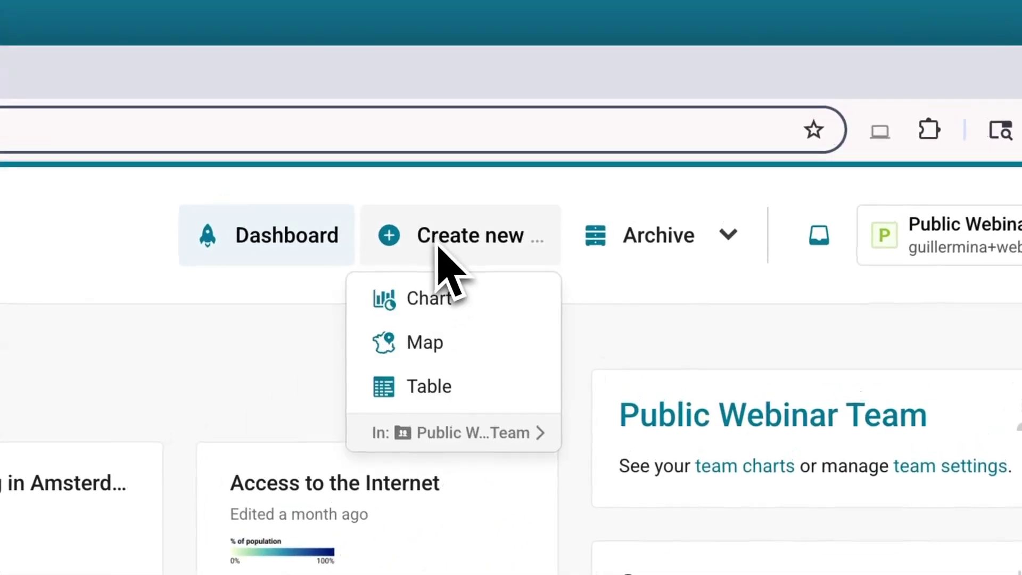
pyautogui.click(488, 346)
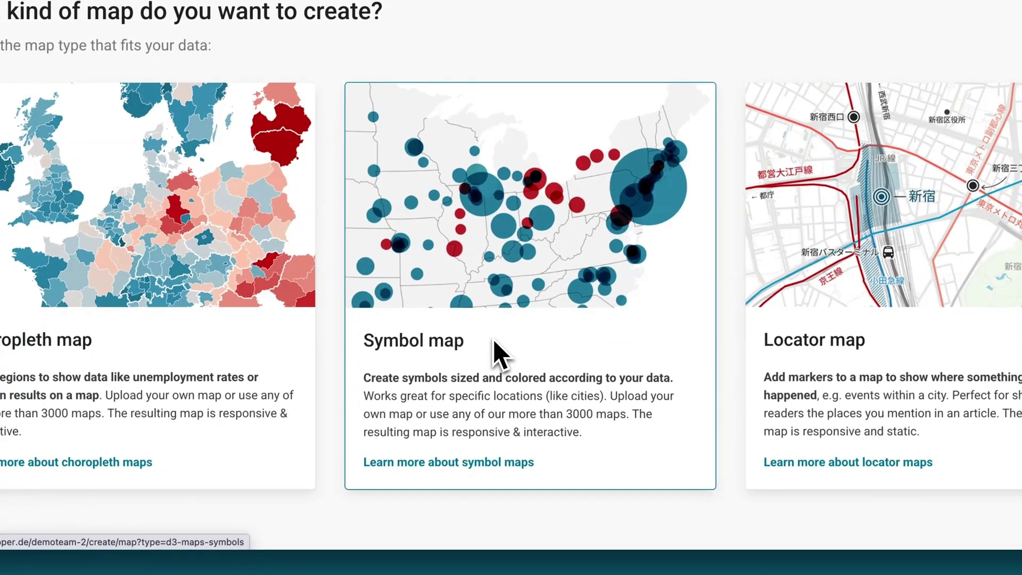
# - Choose a symbol map and preview the Argentine base maps found by searching 'Argent'
pyautogui.click(495, 341)
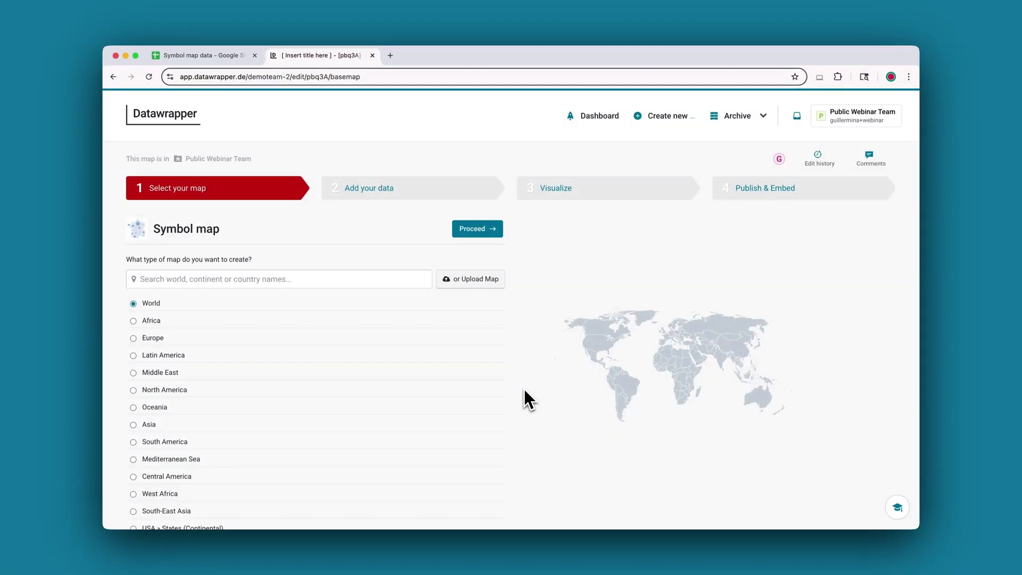
pyautogui.click(414, 280)
pyautogui.write('A')
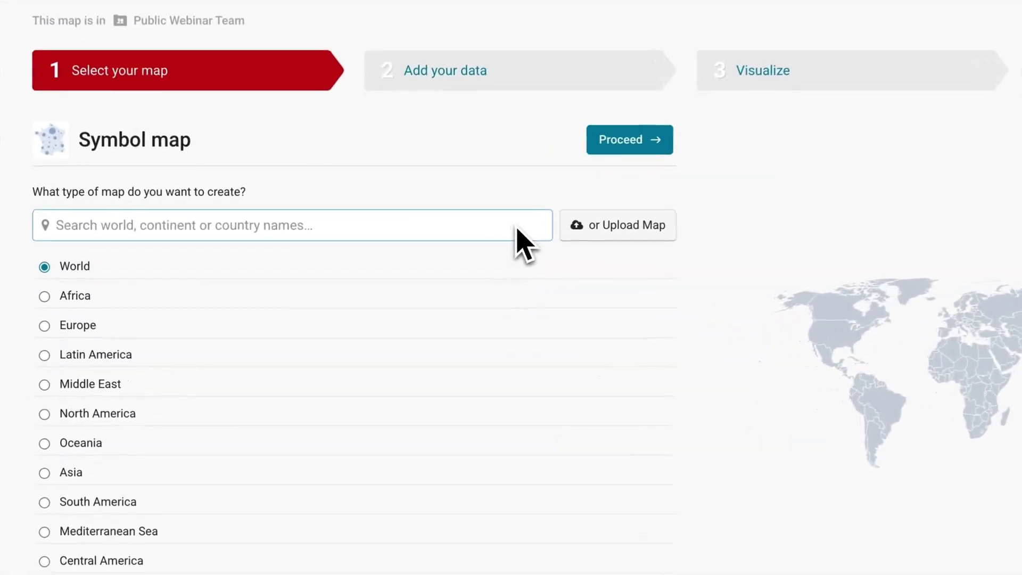
pyautogui.write('rgentina')
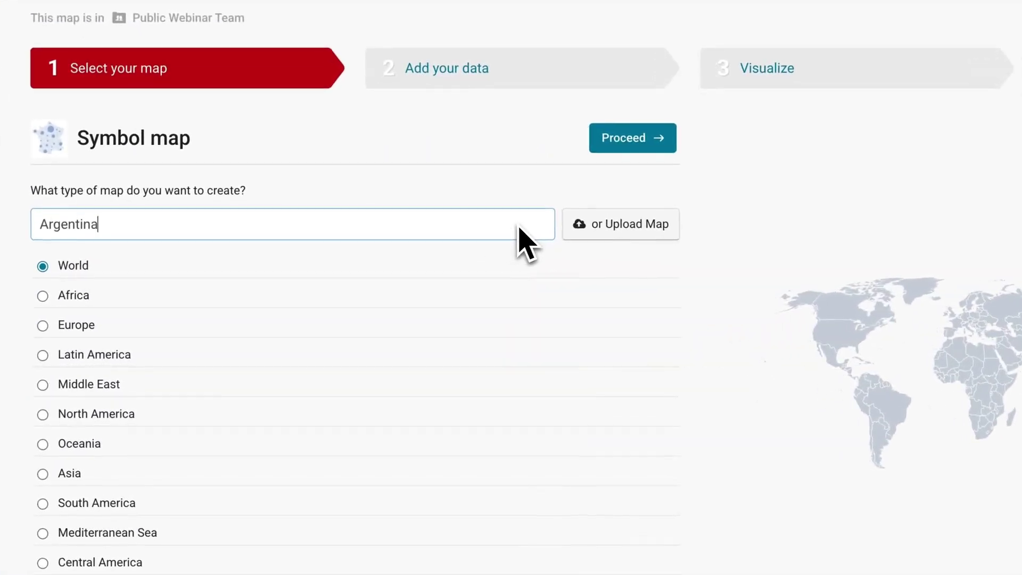
pyautogui.click(465, 299)
pyautogui.click(465, 356)
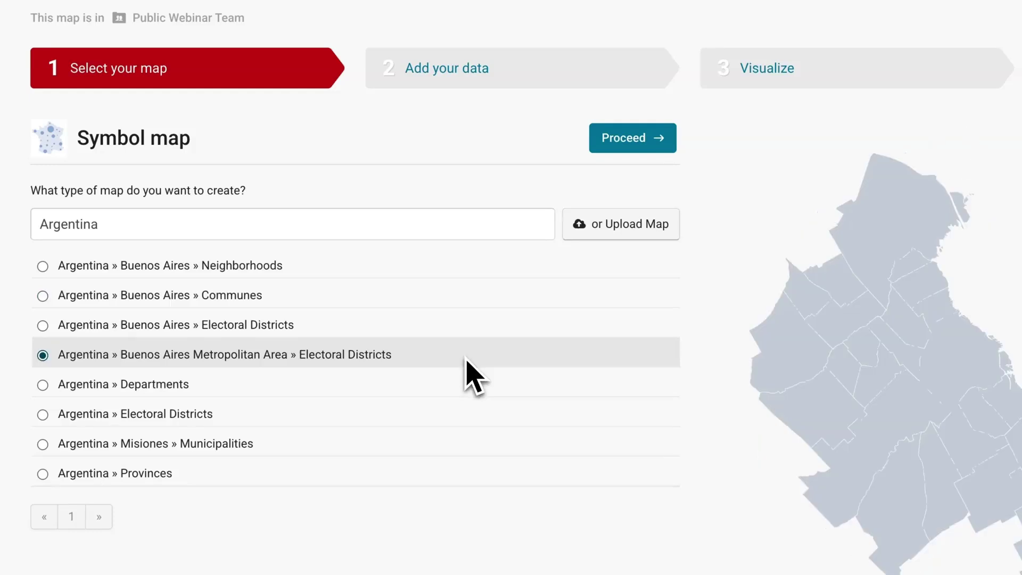
pyautogui.click(475, 426)
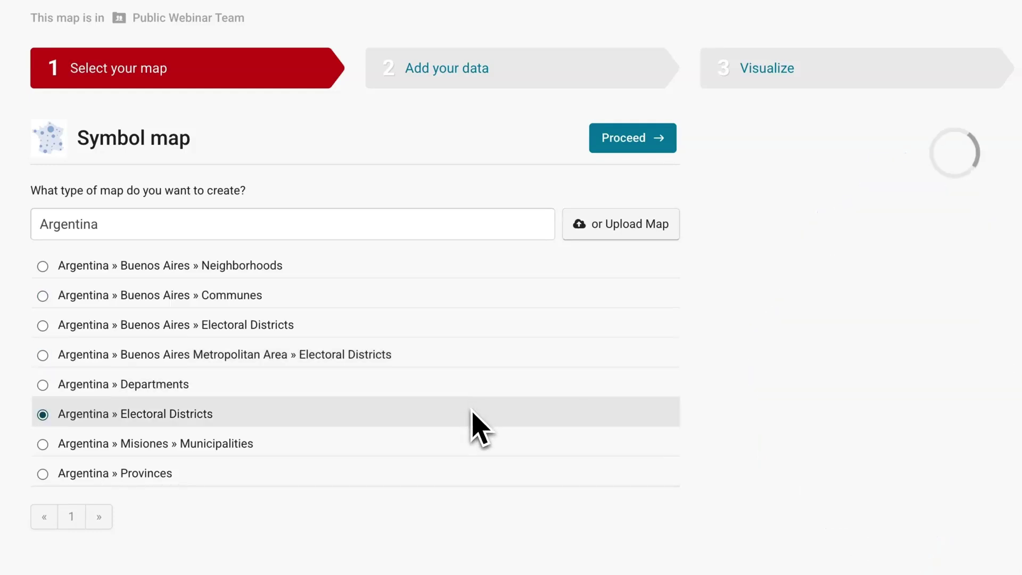
# - Select the plain Antarctica base map instead and proceed to adding data
pyautogui.doubleClick(502, 233)
pyautogui.write('An')
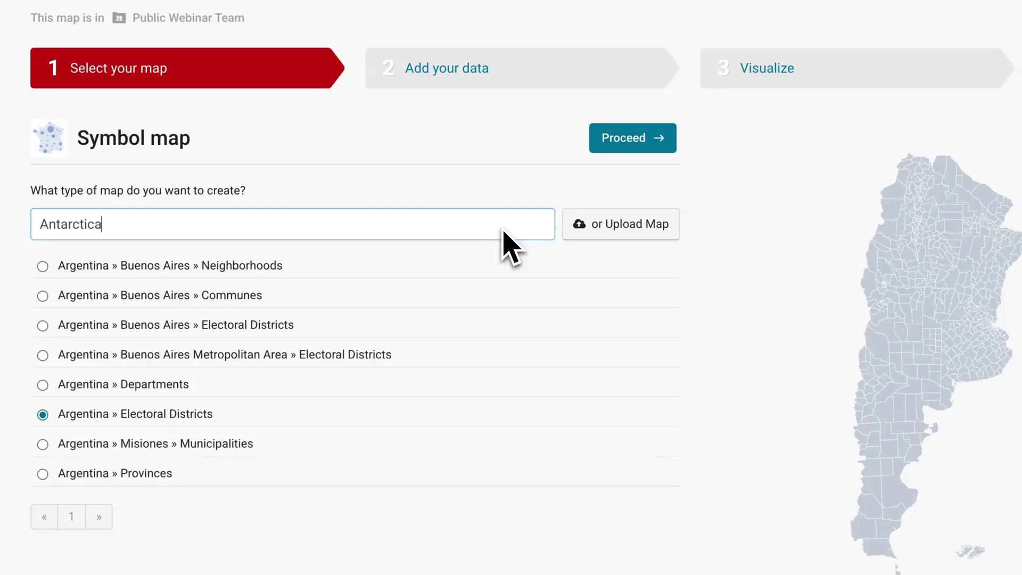
pyautogui.click(524, 262)
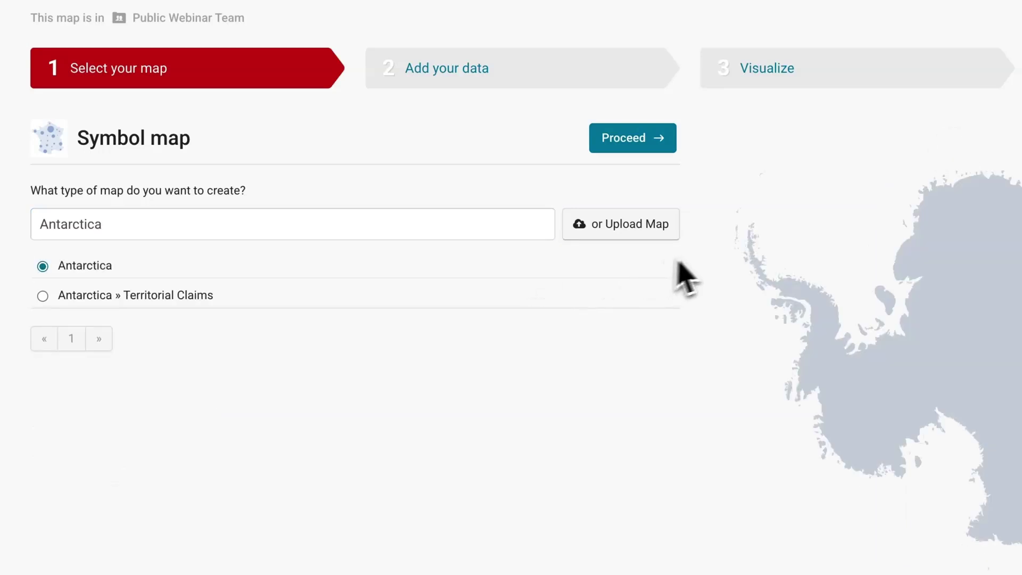
pyautogui.click(660, 142)
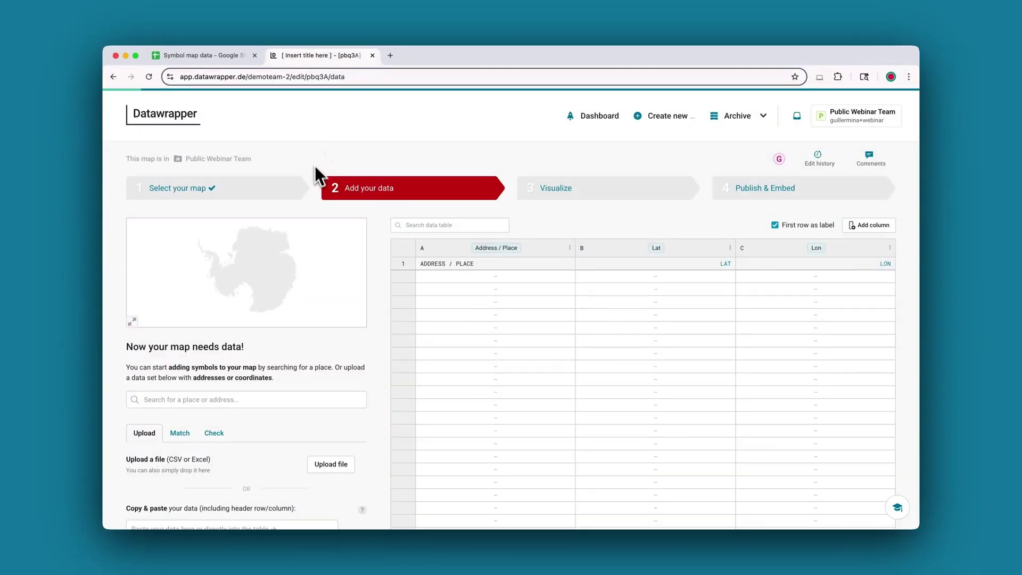
# - Paste the copied Antarctic station rows into the Copy & paste data box
pyautogui.scroll(-5, 376, 383)
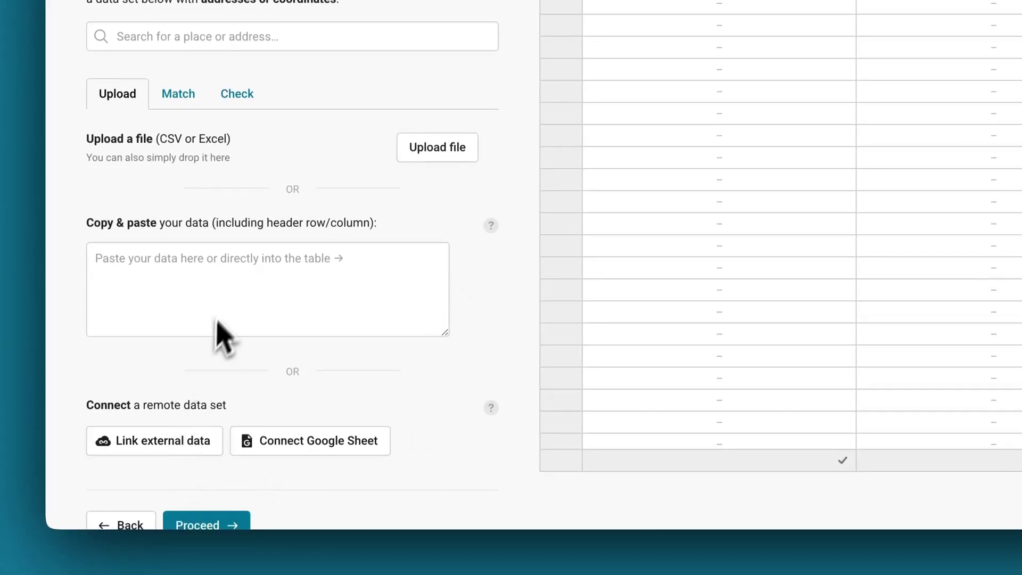
pyautogui.click(227, 290)
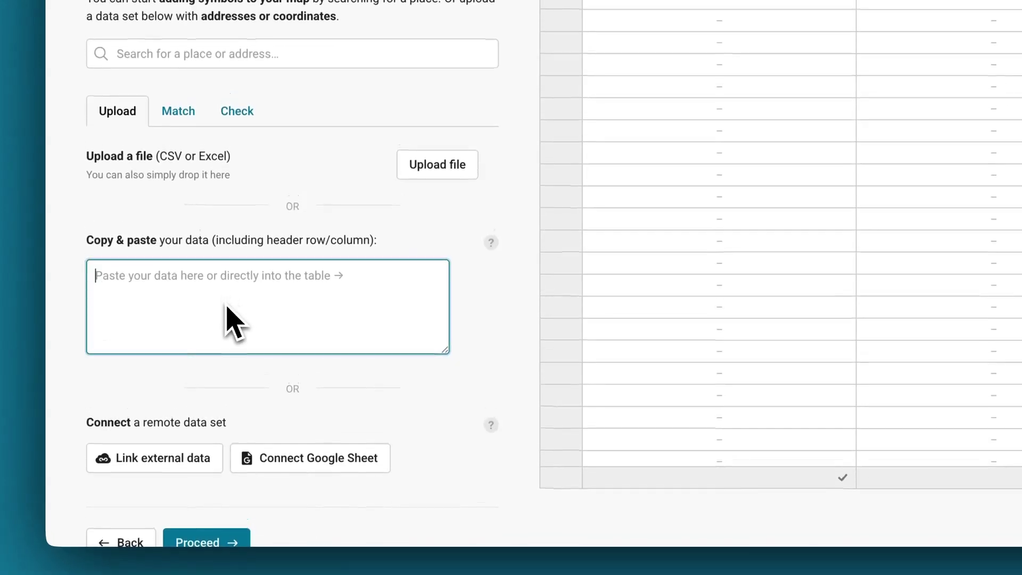
pyautogui.hotkey('ctrl', 'v')
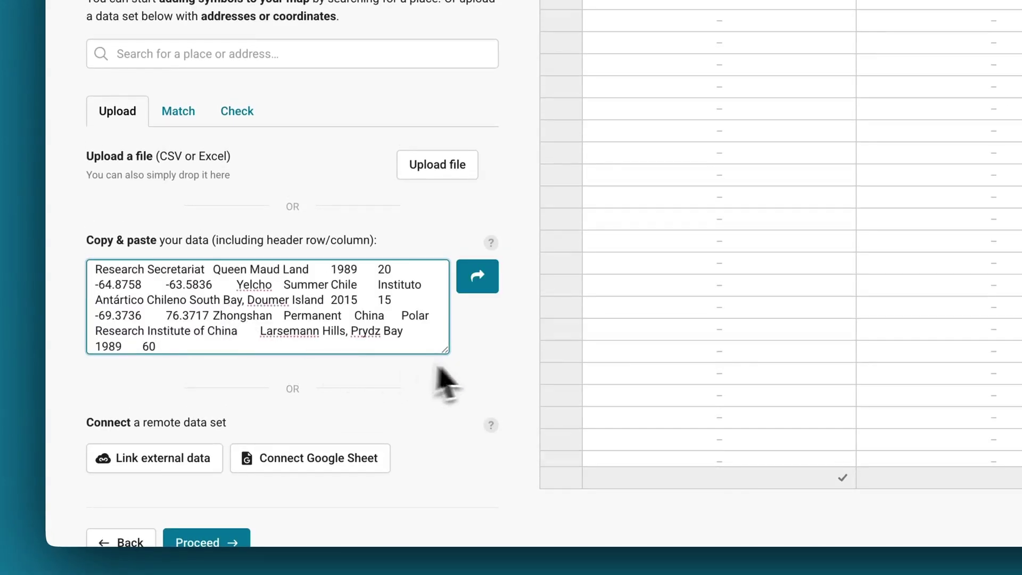
# - Load the pasted station rows, review the map preview, and open the Match settings
pyautogui.click(485, 277)
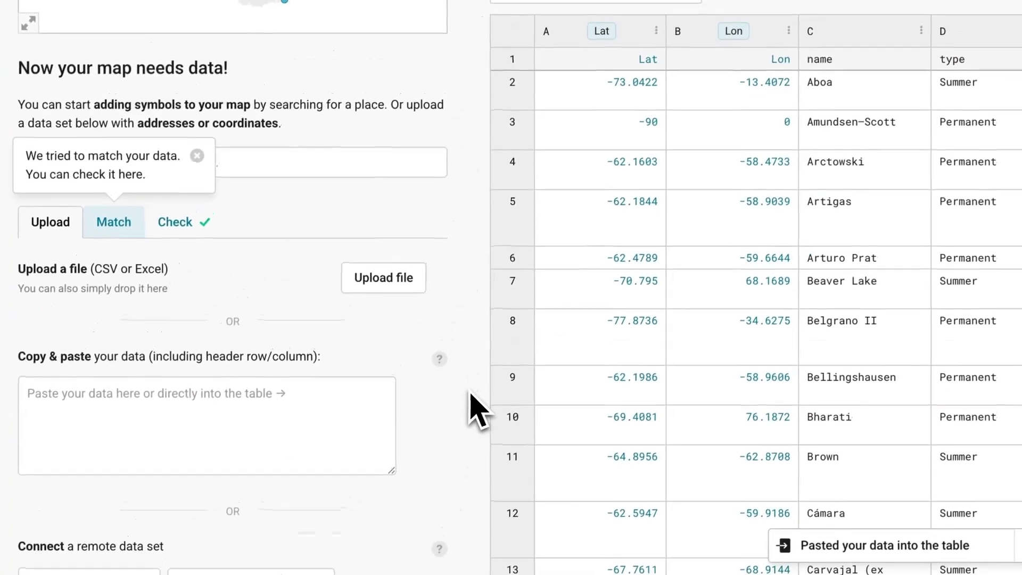
pyautogui.scroll(5, 474, 410)
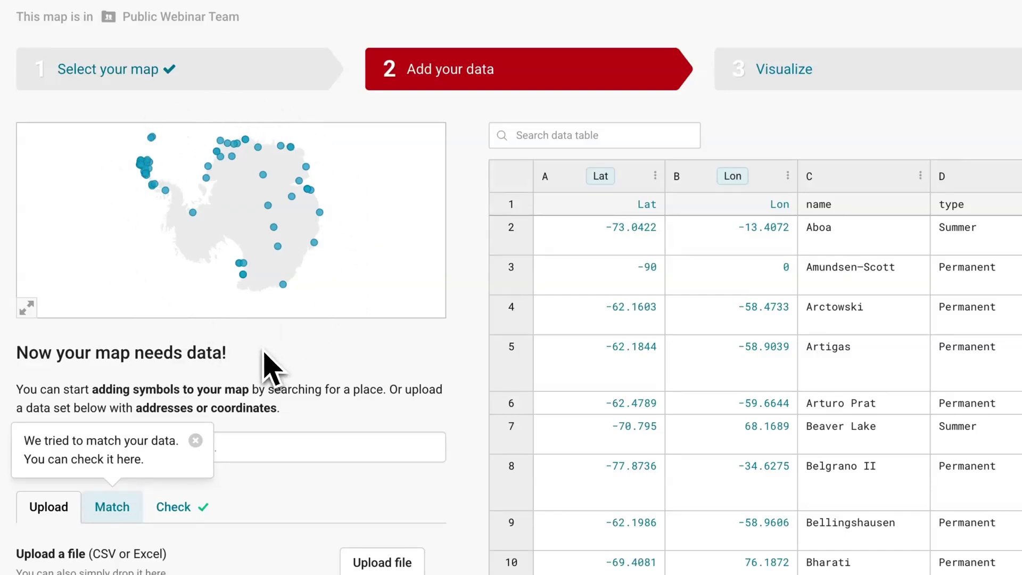
pyautogui.scroll(-1, 272, 364)
pyautogui.scroll(-1, 273, 373)
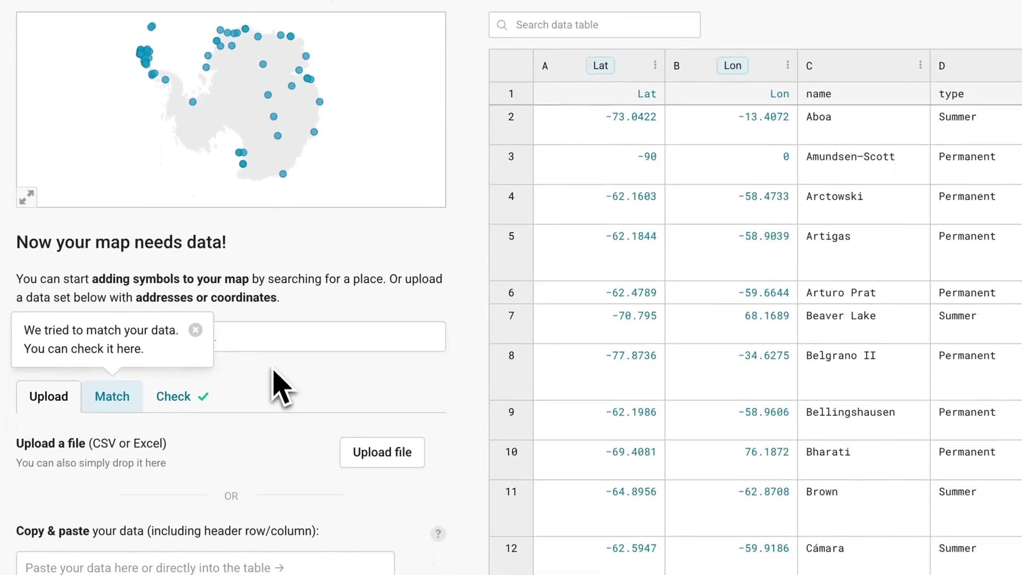
pyautogui.click(128, 403)
pyautogui.scroll(-4, 452, 479)
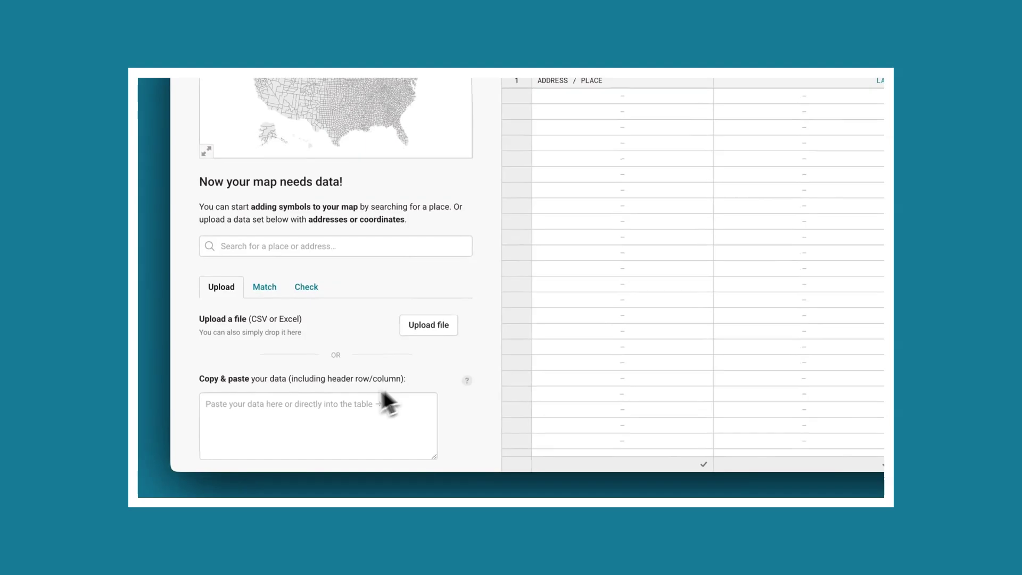
# - Paste the sample US address rows and generate latitude and longitude from the address column
pyautogui.click(305, 435)
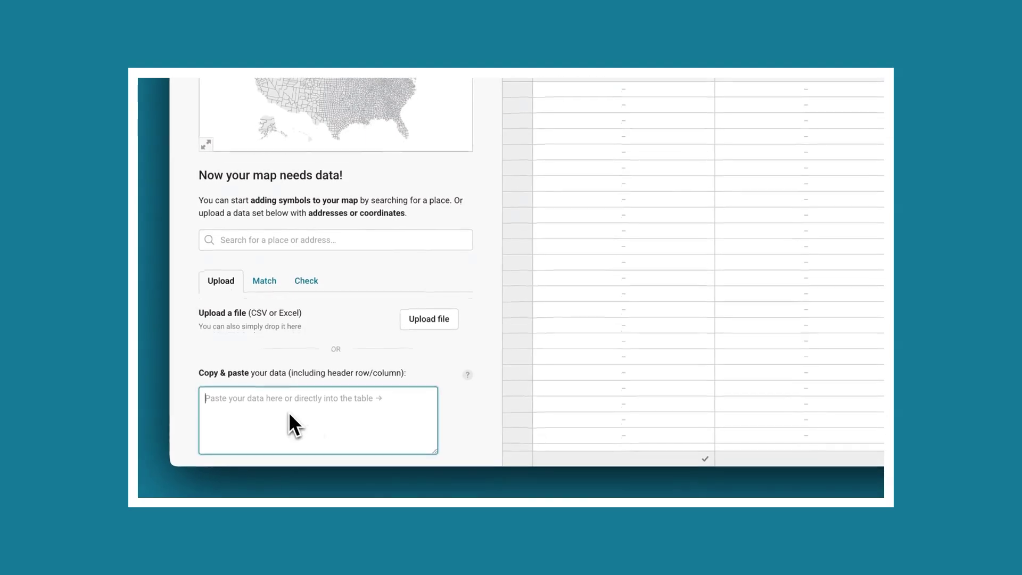
pyautogui.write('2111 South Main Street, Blacksburg, VA, 24060\t2111 South Main Street\tBlacksburg\tVA\t24060\tBojangles Blacksburg, VA\t1\tThe only Bojangles in 9265 US Hwy 29, Blairs, VA, 24527\t9265 US Hwy 29\tBlairs\tVA\t24527\tBojangles Blairs, VA\t1\tThe only Bojangles in')
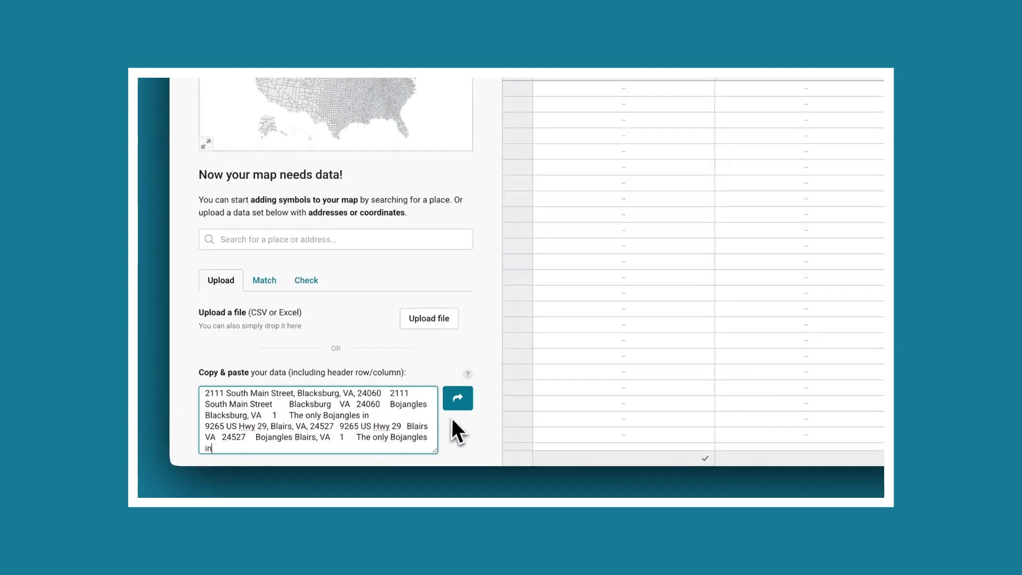
pyautogui.click(459, 399)
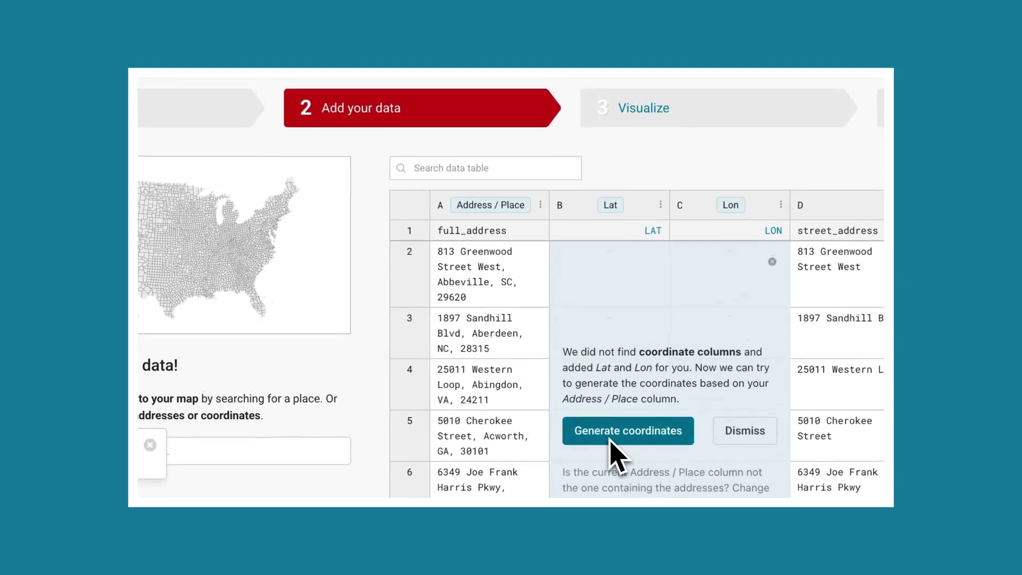
pyautogui.click(610, 440)
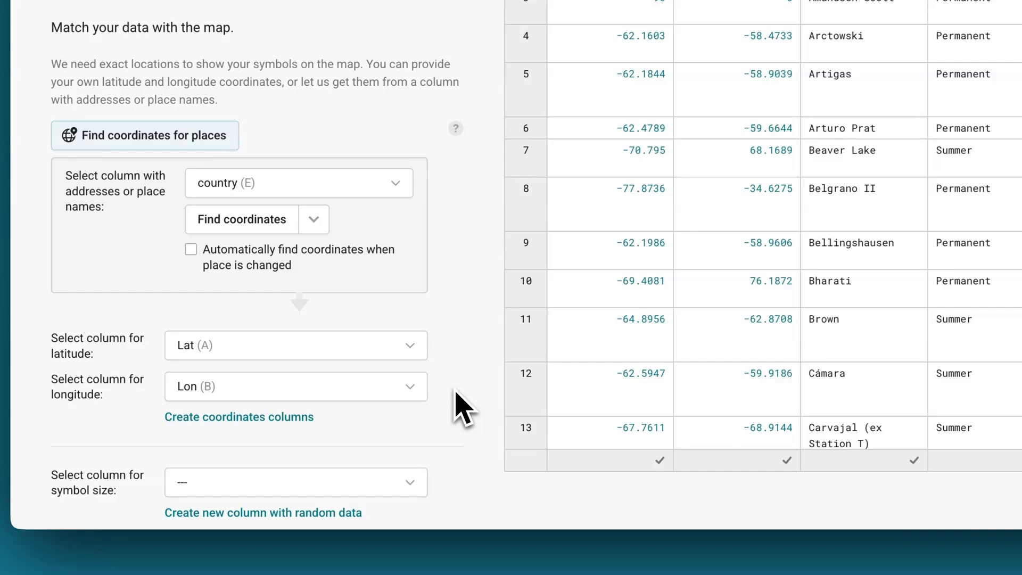
# - Set symbol size to capacity (I) and symbol colour to type (D), then proceed to Check
pyautogui.scroll(-5, 462, 407)
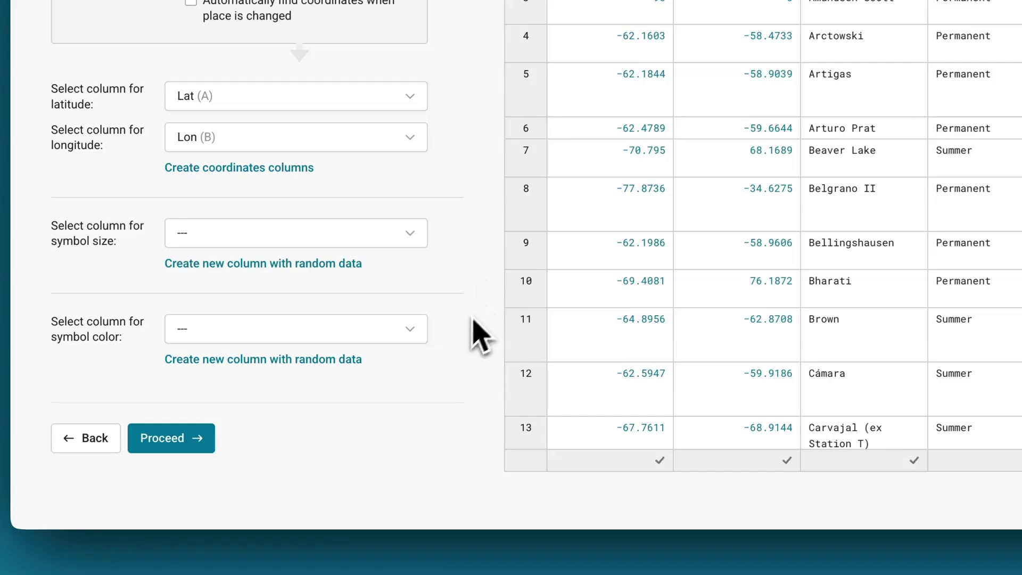
pyautogui.click(413, 243)
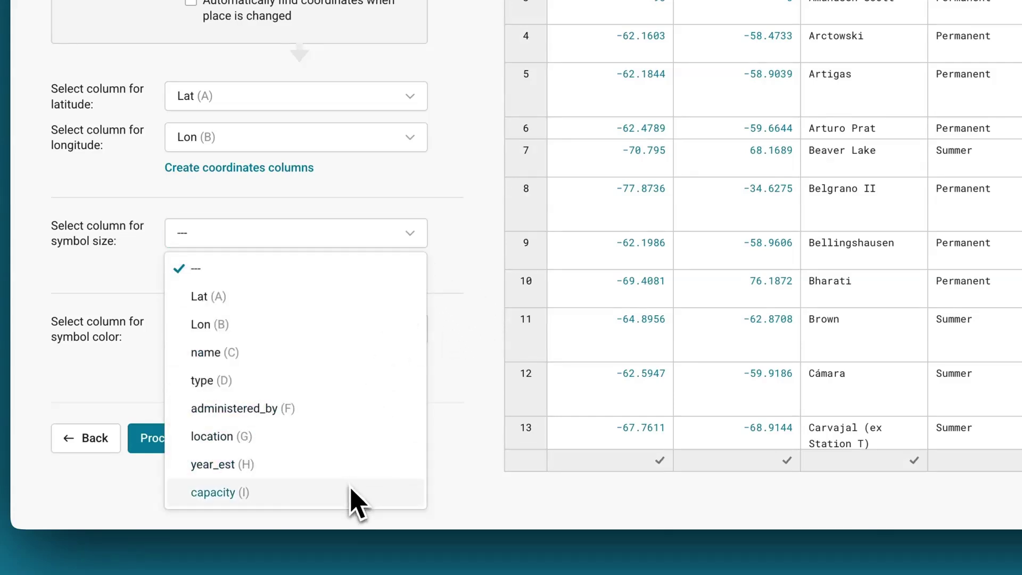
pyautogui.click(350, 491)
pyautogui.click(415, 335)
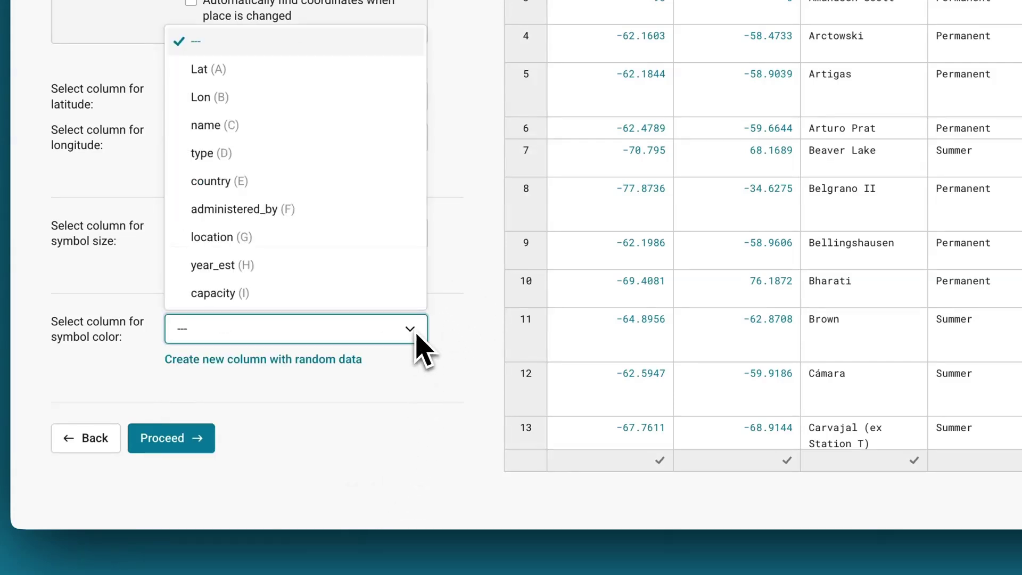
pyautogui.click(341, 156)
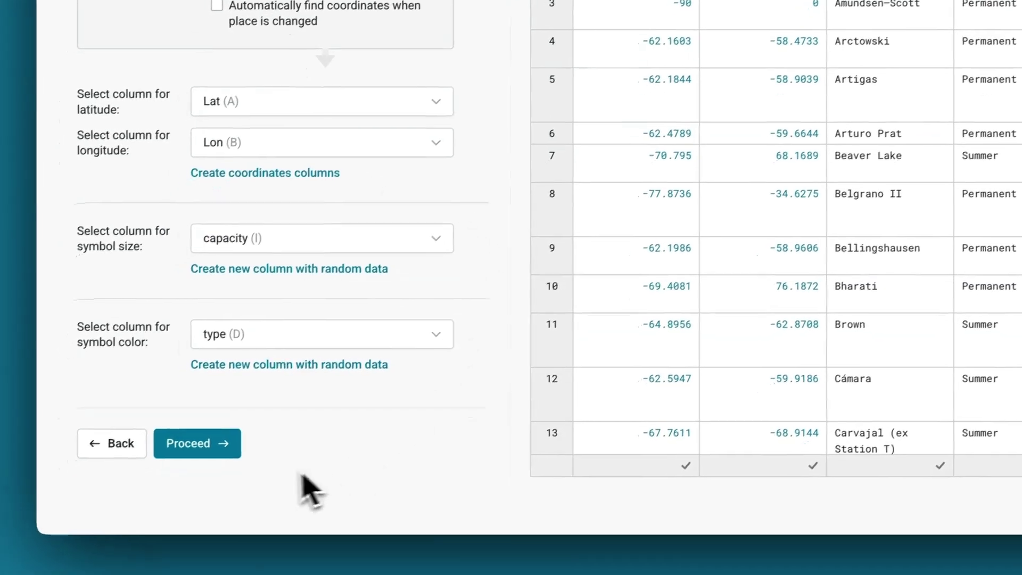
pyautogui.click(229, 449)
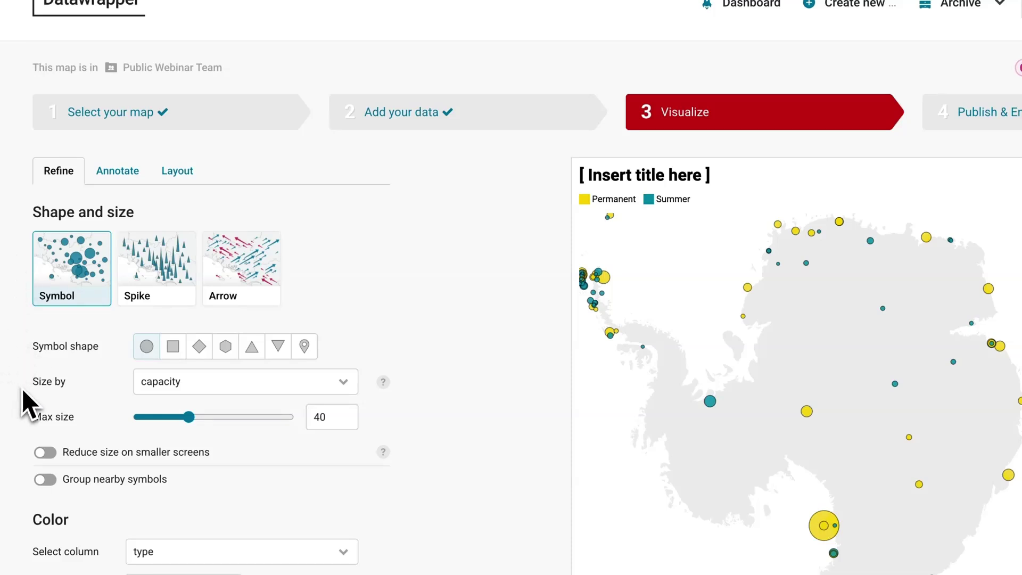
# - Raise the maximum symbol size to 50
pyautogui.doubleClick(313, 420)
pyautogui.write('50')
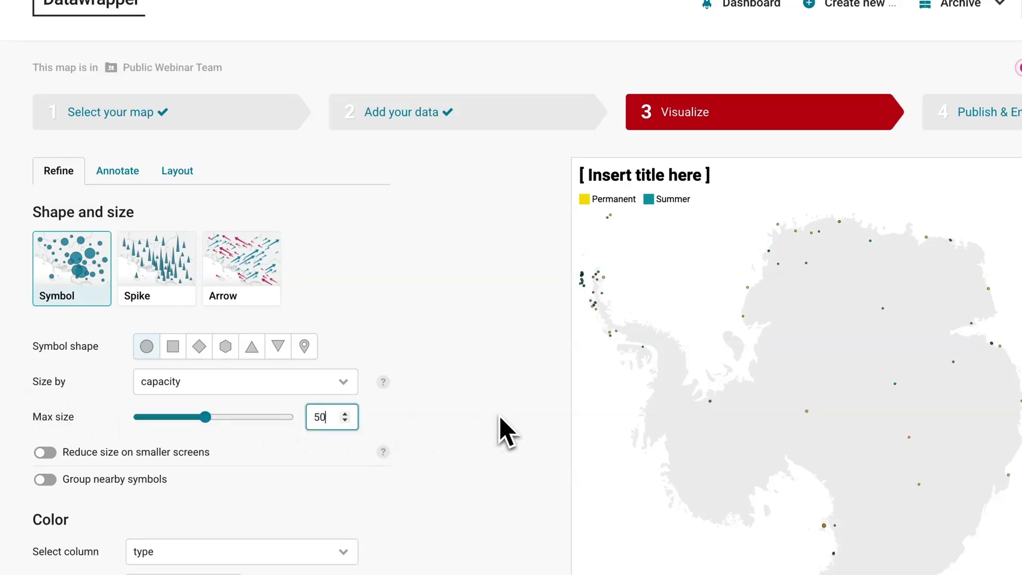
pyautogui.click(482, 408)
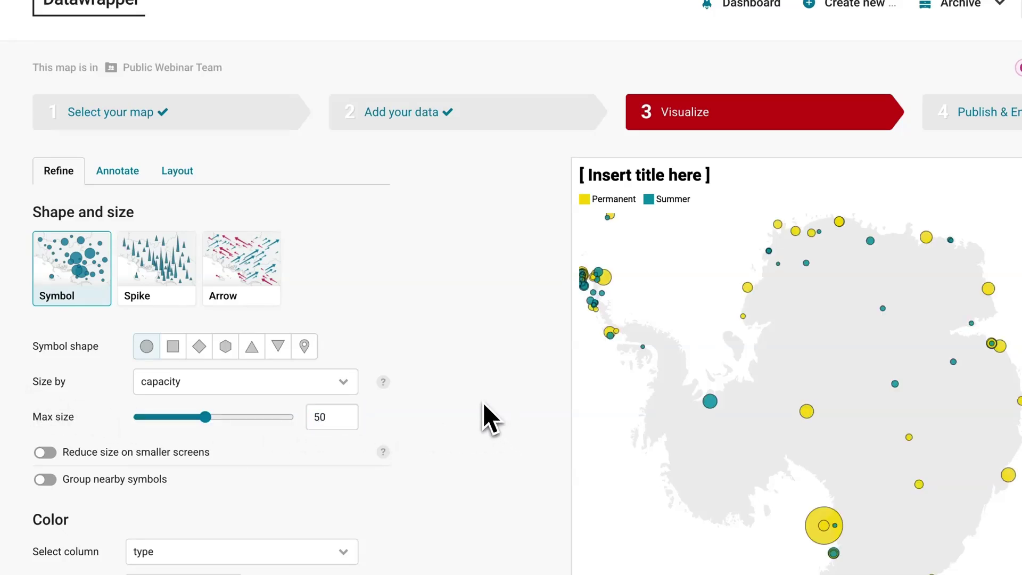
# - Colour Permanent stations teal green and Summer stations light orange
pyautogui.scroll(-4, 479, 407)
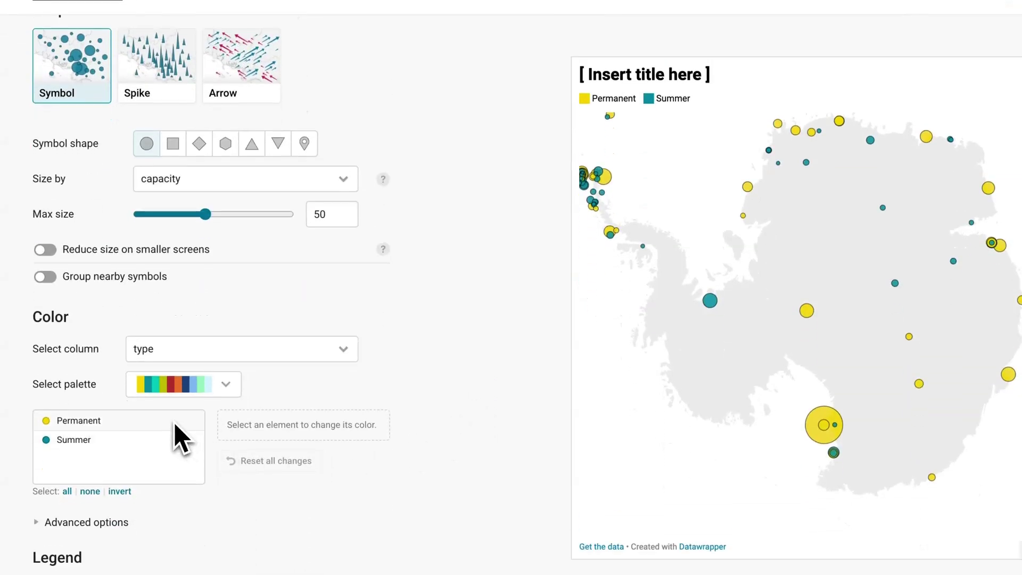
pyautogui.click(174, 422)
pyautogui.click(260, 432)
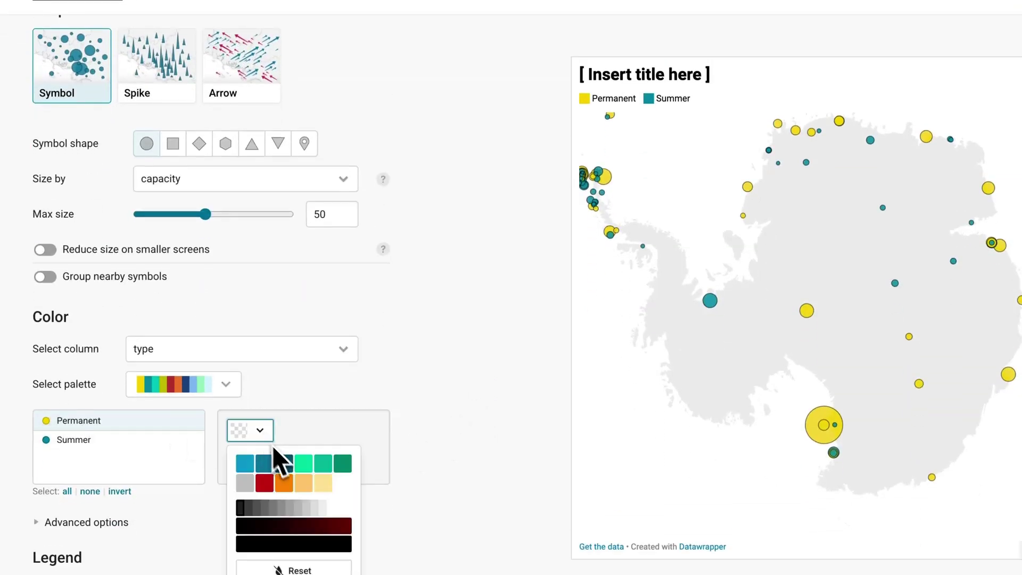
pyautogui.click(324, 464)
pyautogui.click(75, 440)
pyautogui.click(250, 430)
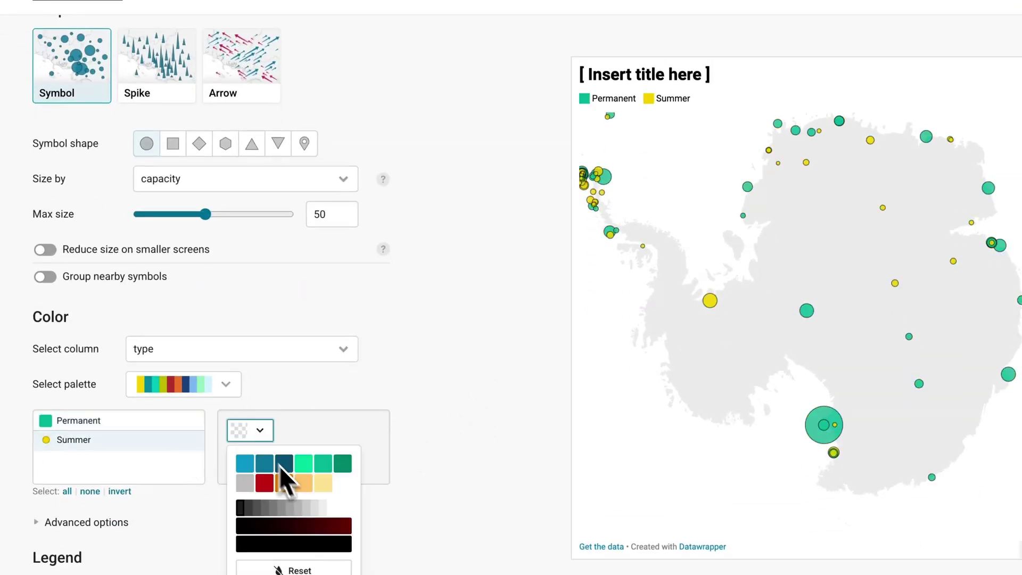
pyautogui.click(304, 483)
# - In advanced colour options, set outlines to use fill colour and enable multiply colours
pyautogui.scroll(-1, 160, 520)
pyautogui.click(36, 488)
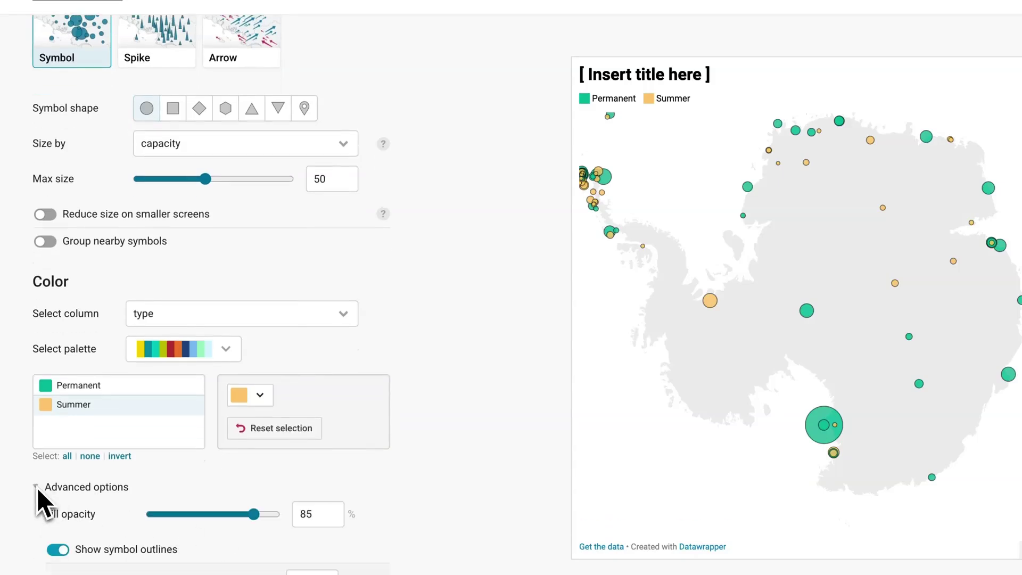
pyautogui.scroll(-4, 18, 496)
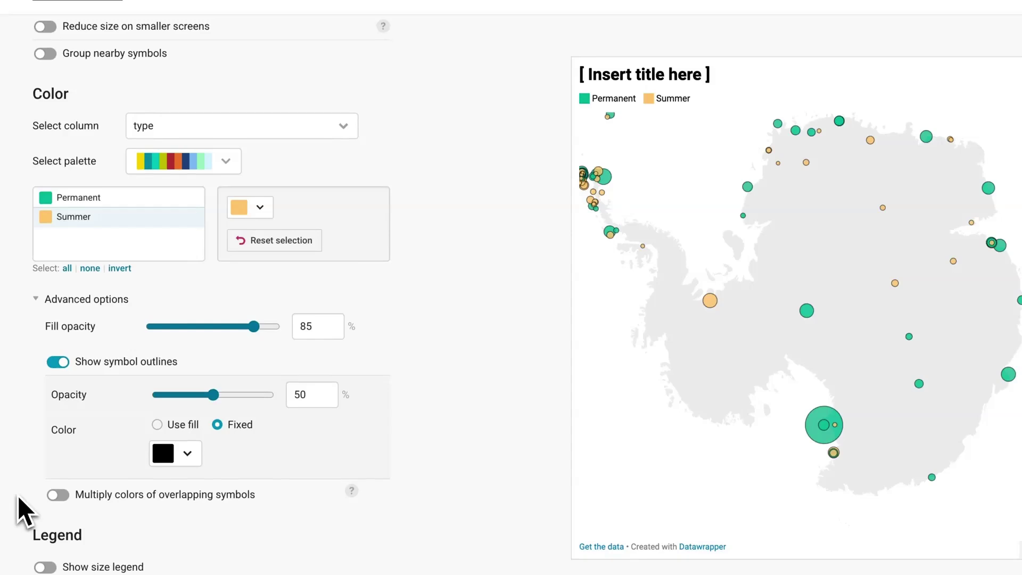
pyautogui.click(160, 425)
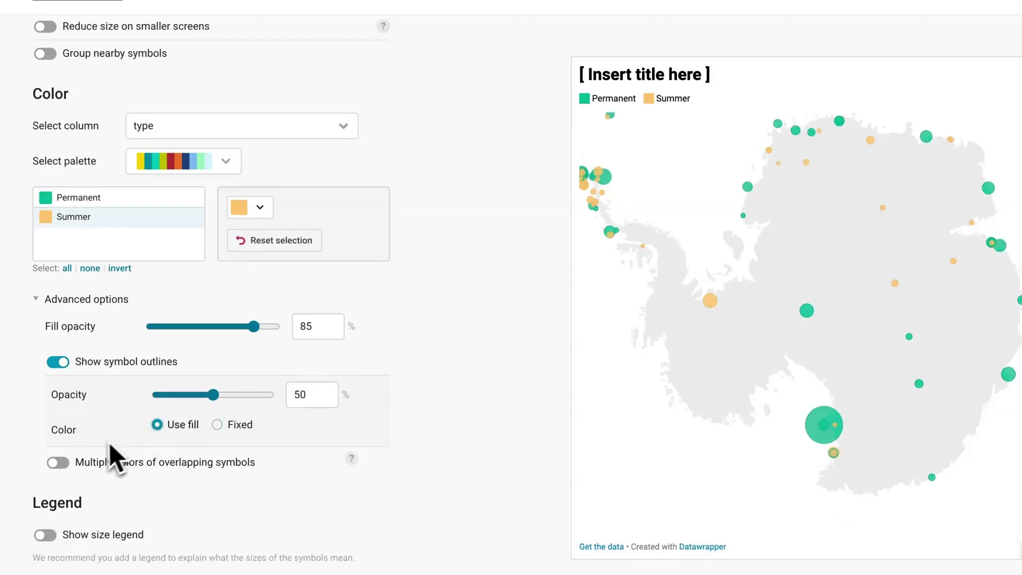
pyautogui.click(62, 463)
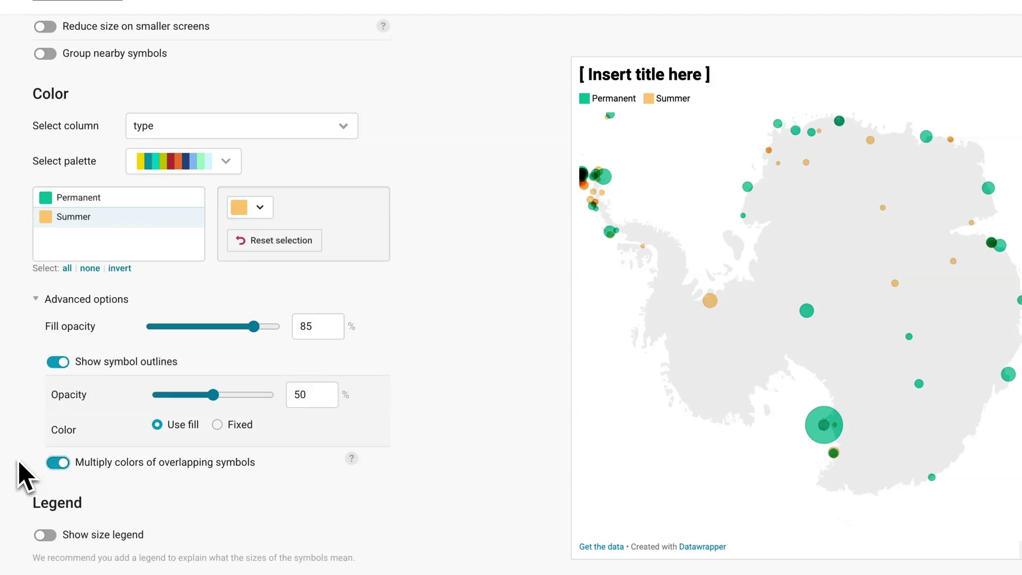
# - Add a nested-circle size legend titled 'Capacity' with the title positioned above
pyautogui.scroll(-3, 18, 460)
pyautogui.scroll(-2, 18, 460)
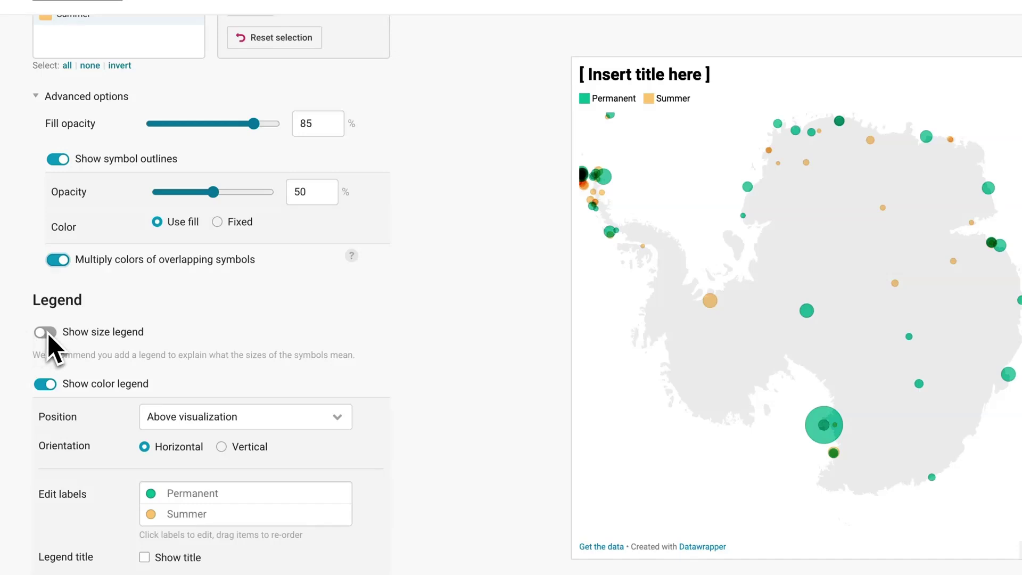
pyautogui.click(47, 333)
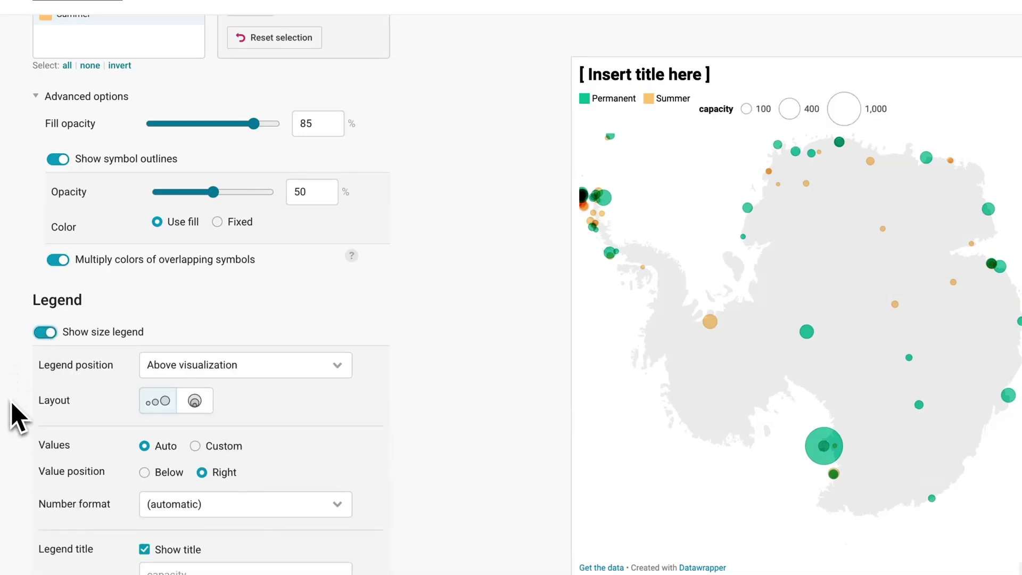
pyautogui.click(196, 400)
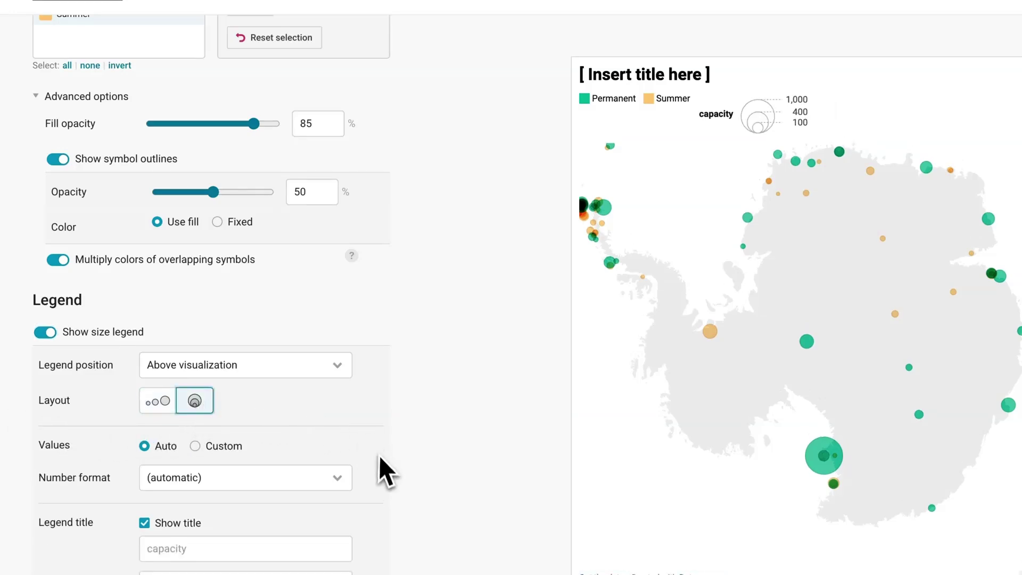
pyautogui.scroll(-2, 377, 461)
pyautogui.click(318, 464)
pyautogui.write('Capacity')
pyautogui.click(323, 499)
pyautogui.click(290, 471)
# - Make the colour legend vertical and give it the title 'Type'
pyautogui.scroll(-5, 408, 471)
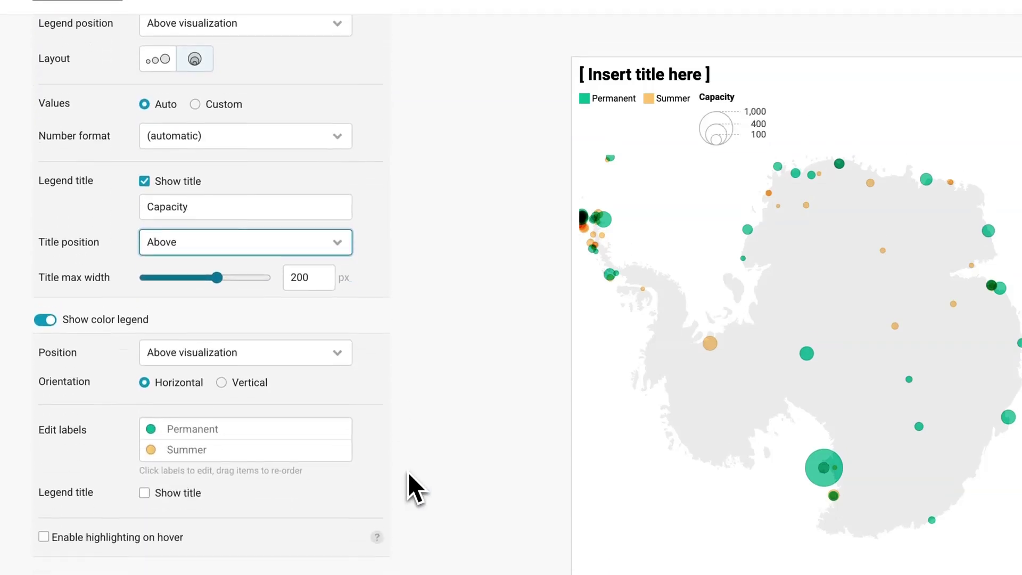
pyautogui.click(249, 379)
pyautogui.click(176, 489)
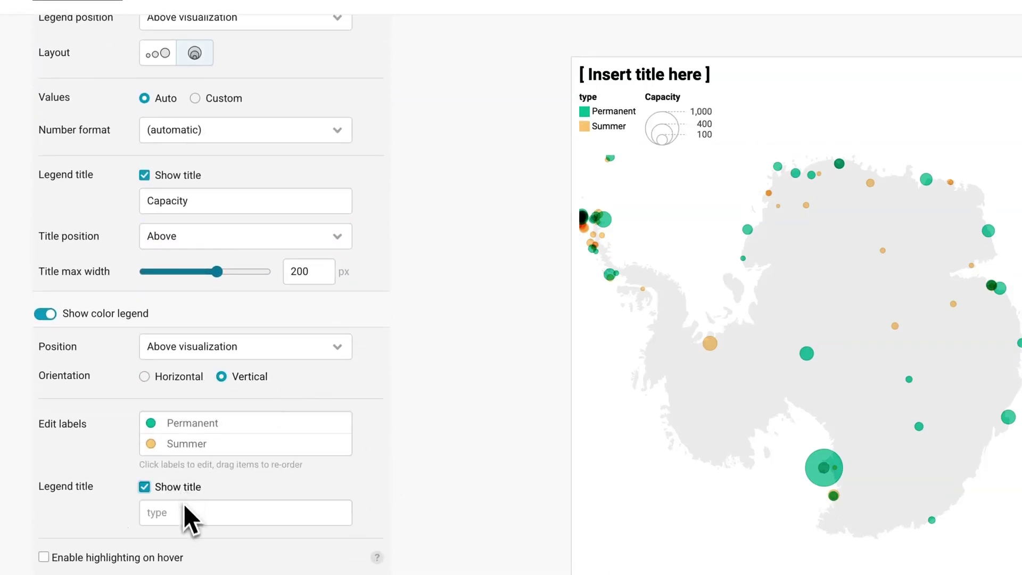
pyautogui.click(184, 513)
pyautogui.write('Type')
pyautogui.scroll(-3, 224, 538)
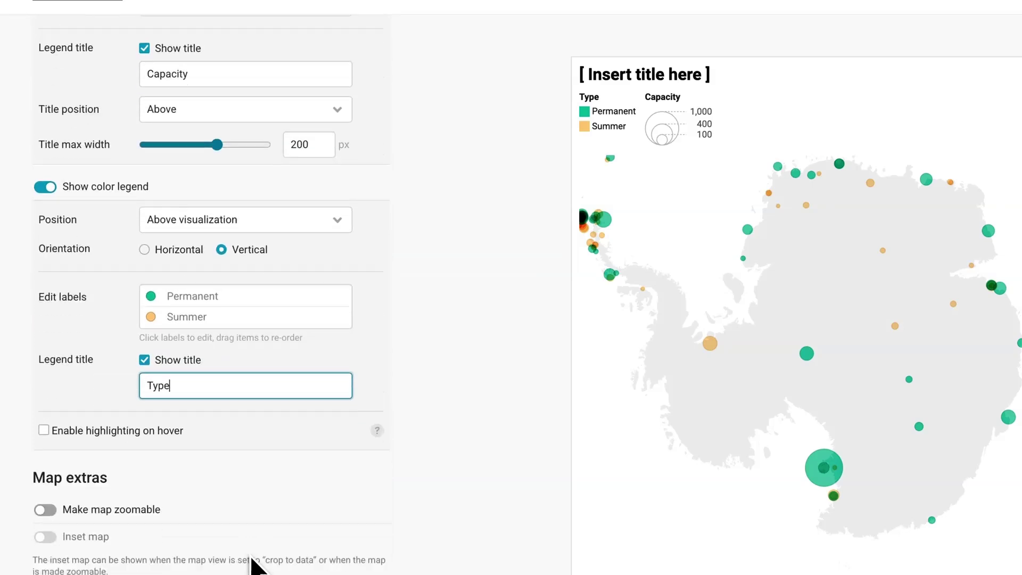
pyautogui.scroll(-1, 258, 564)
# - Make the map zoomable with zoom buttons inside at the bottom left
pyautogui.click(43, 447)
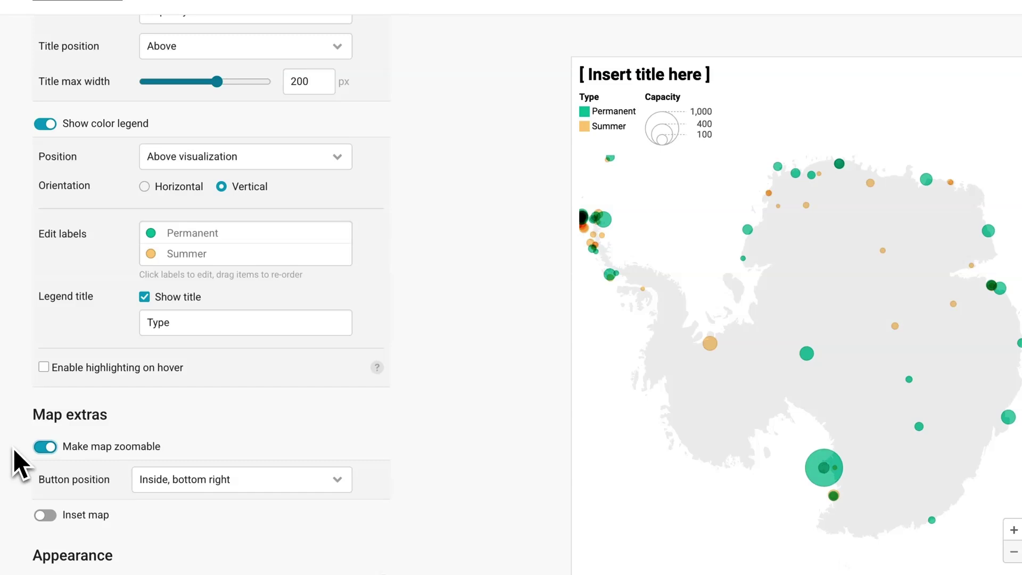
pyautogui.click(175, 476)
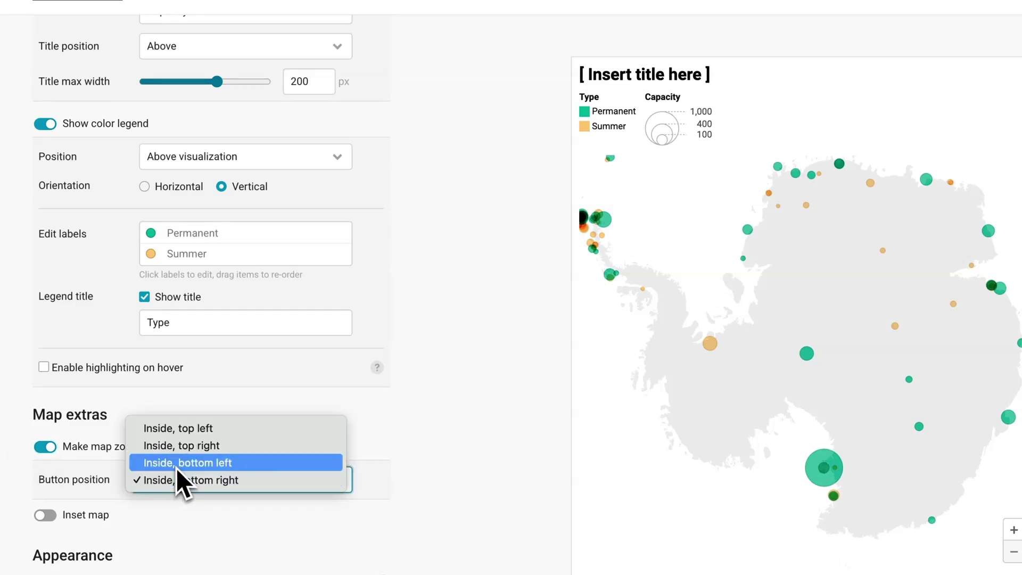
pyautogui.click(176, 465)
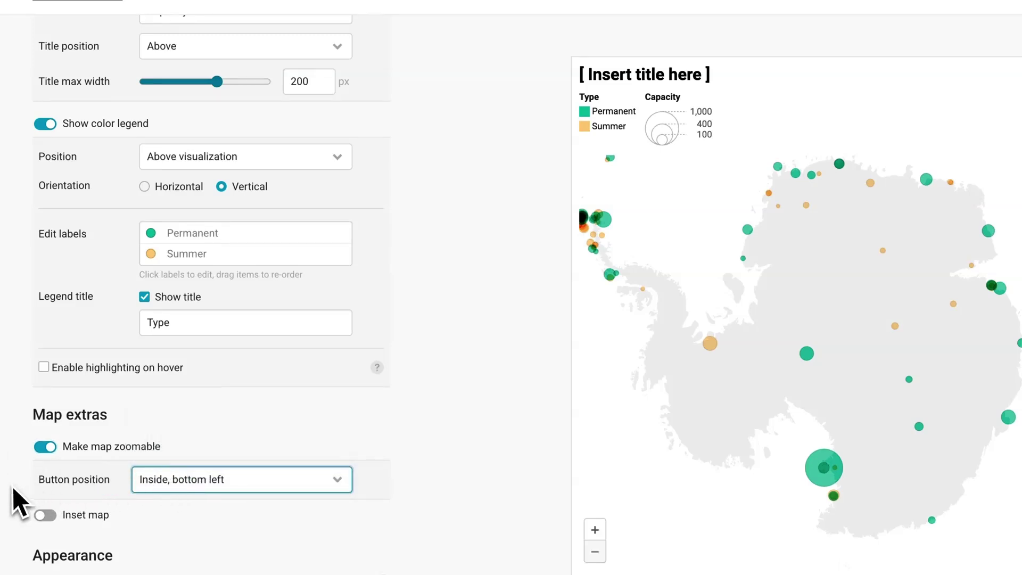
# - Set the map's additional padding to 7%
pyautogui.scroll(-3, 11, 487)
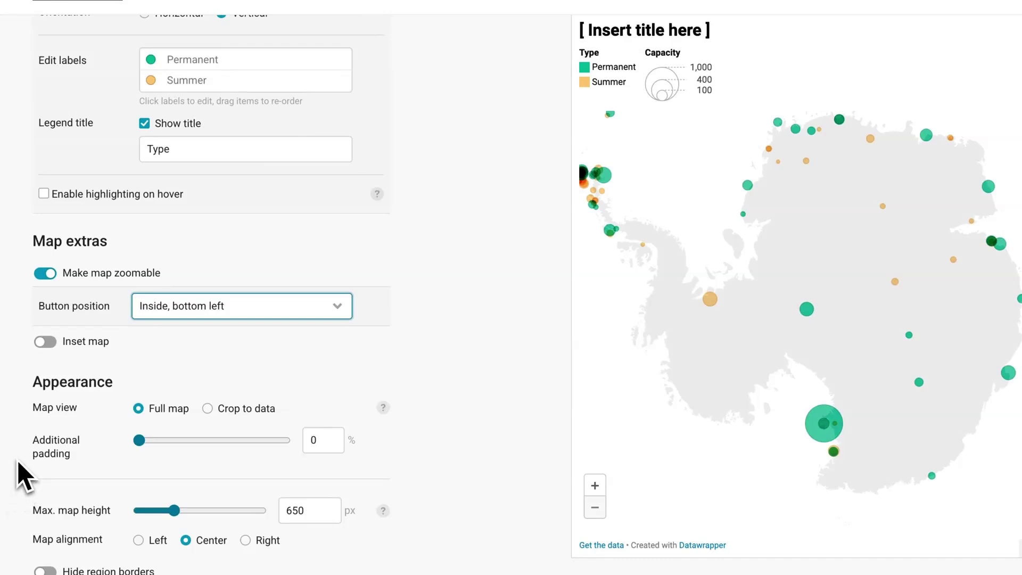
pyautogui.click(311, 446)
pyautogui.write('7')
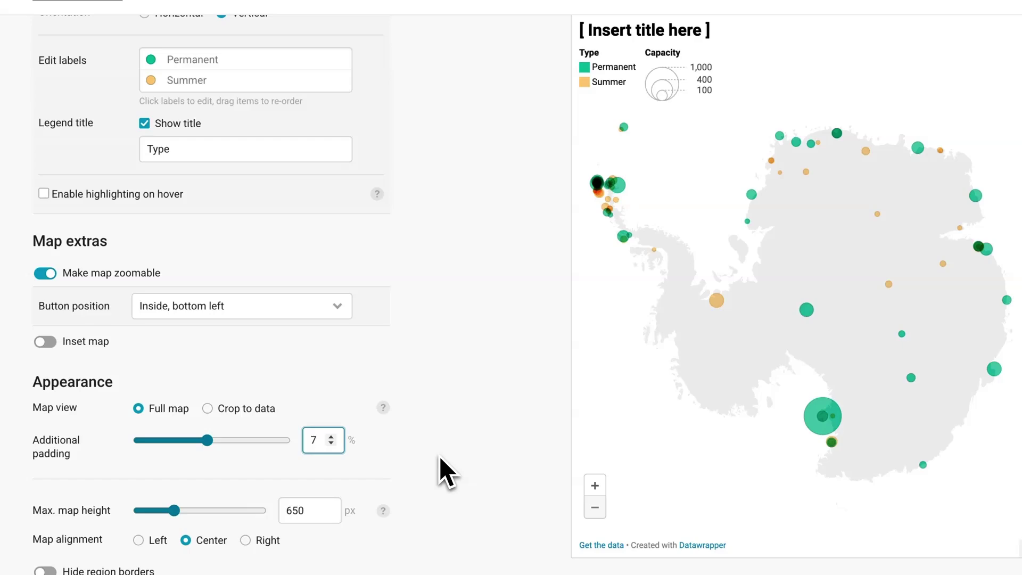
pyautogui.scroll(-2, 439, 455)
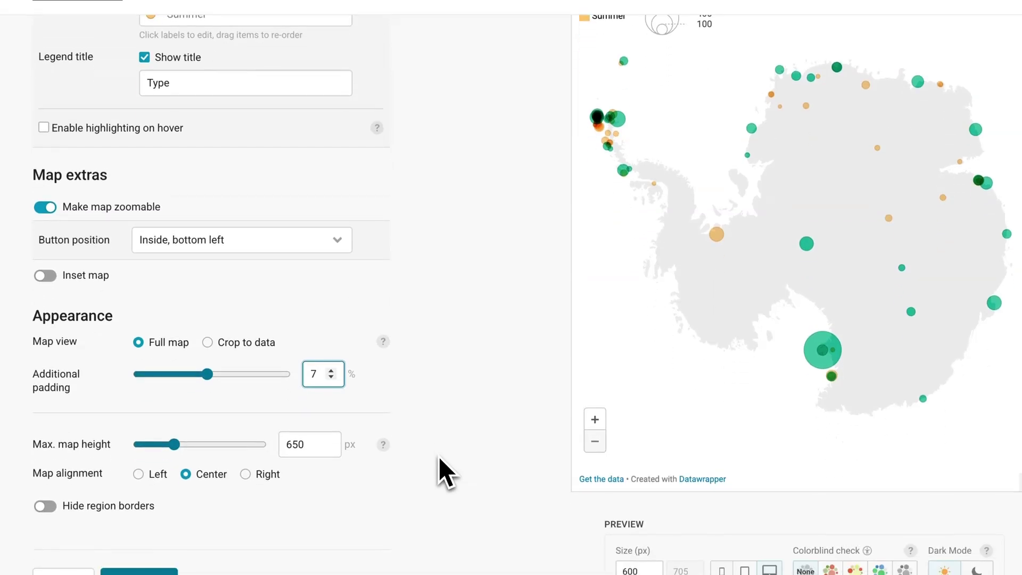
# - Title the map 'Antarctic research stations' and paste in the description of stations active as of 2020
pyautogui.click(210, 480)
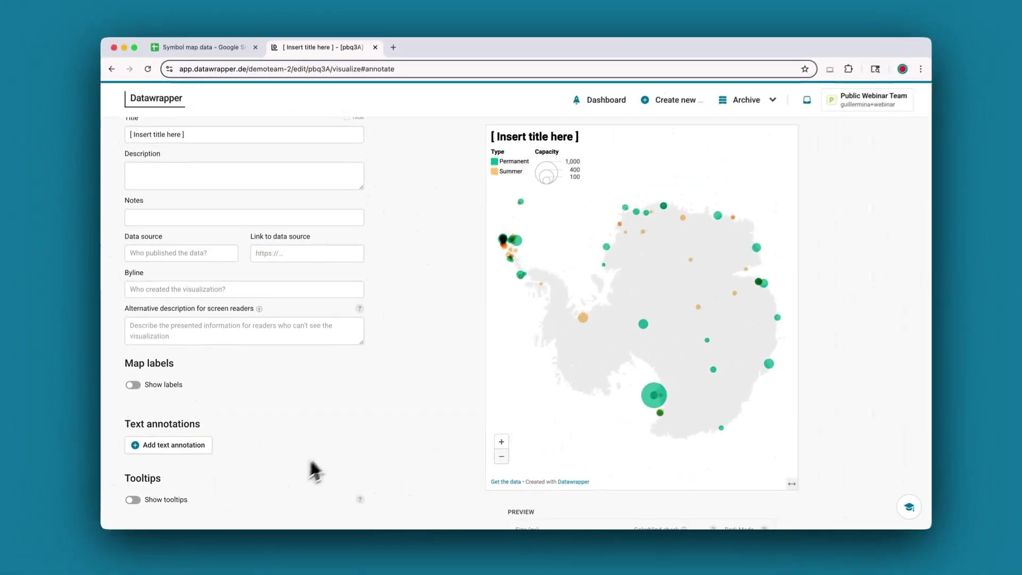
pyautogui.scroll(4, 378, 434)
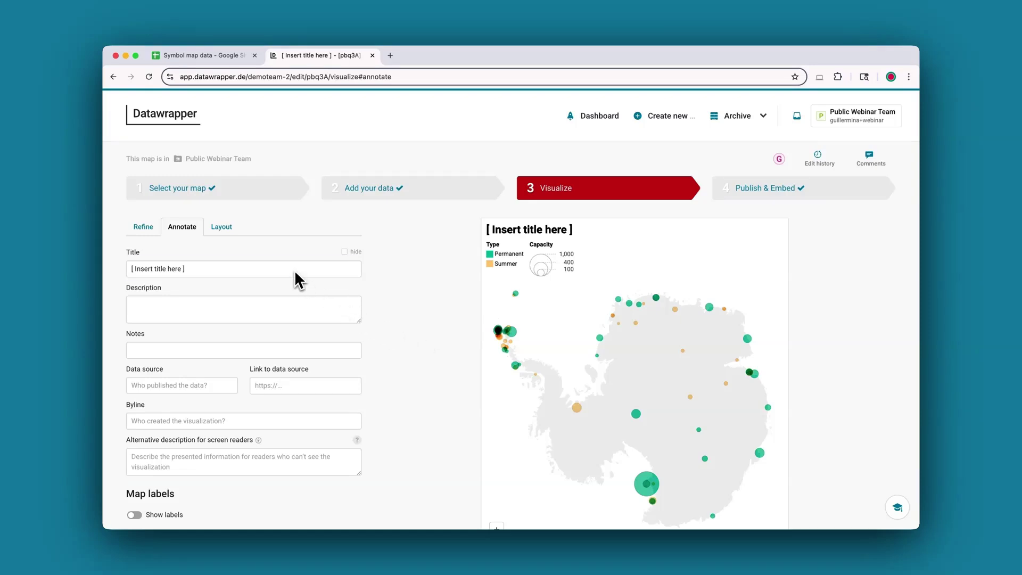
pyautogui.moveTo(293, 273); pyautogui.dragTo(119, 276)
pyautogui.write('Antarctic res')
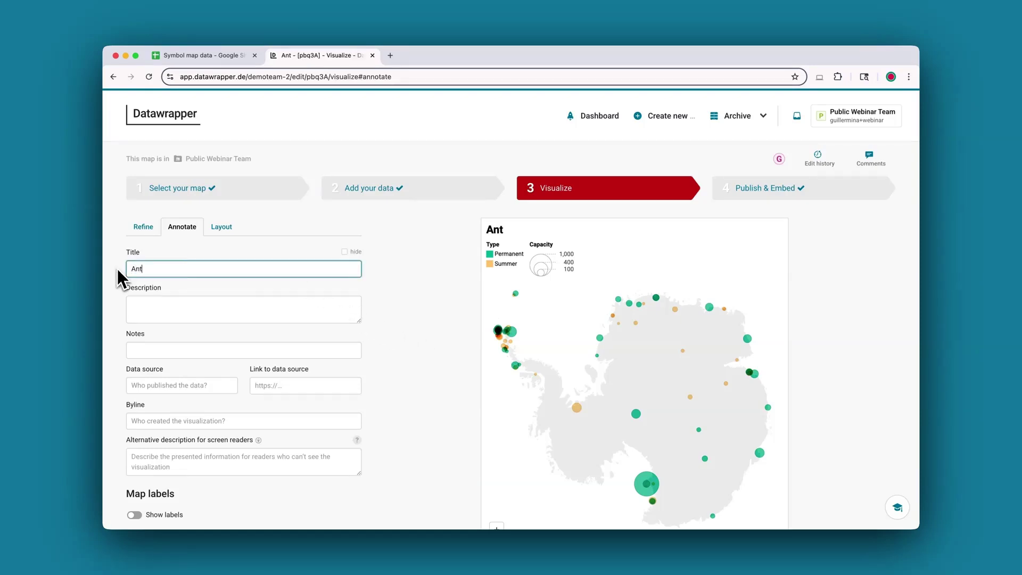
pyautogui.write('earch stations')
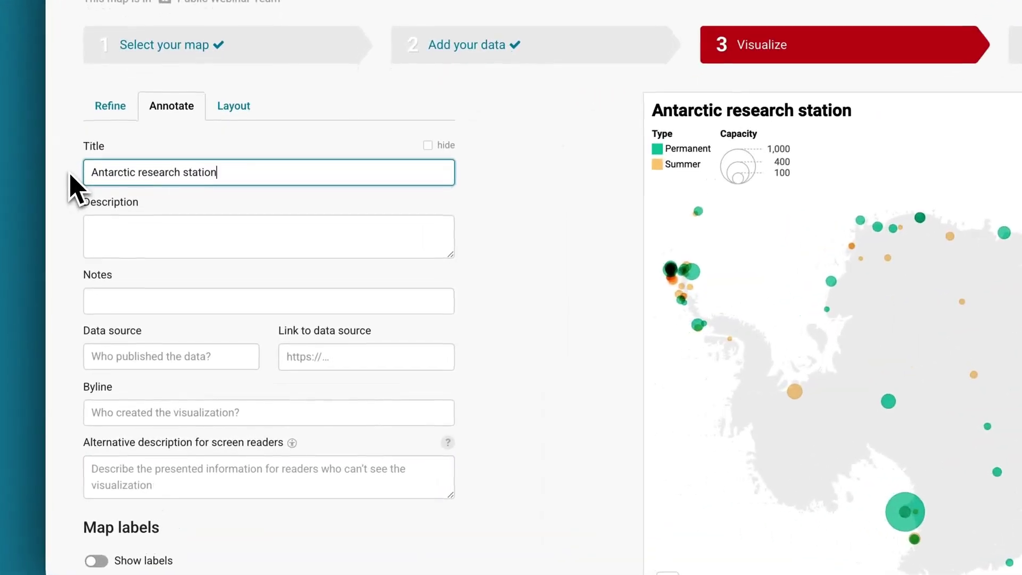
pyautogui.click(162, 305)
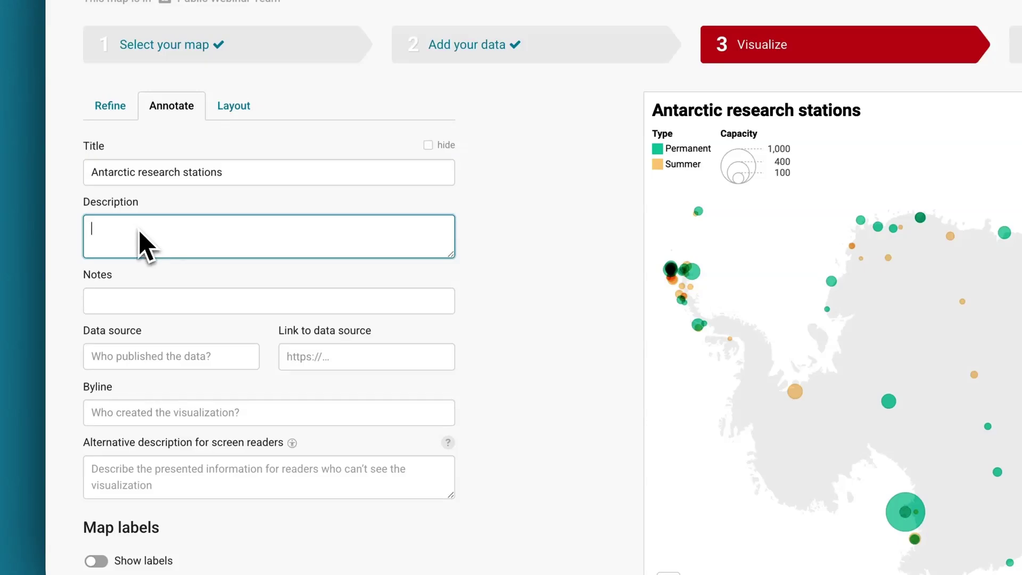
pyautogui.write('Showing stations active as of 2020. Some stations are only inhabited in the summer season and others are permanent and operate year-round.')
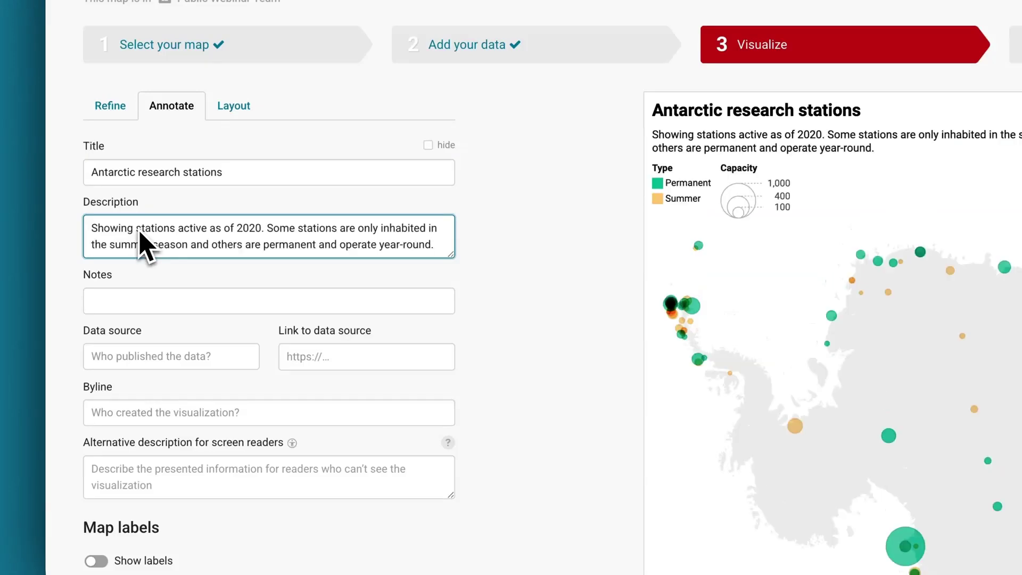
# - Add the note 'This is a note.' beneath the map
pyautogui.click(142, 308)
pyautogui.write('This is a note.')
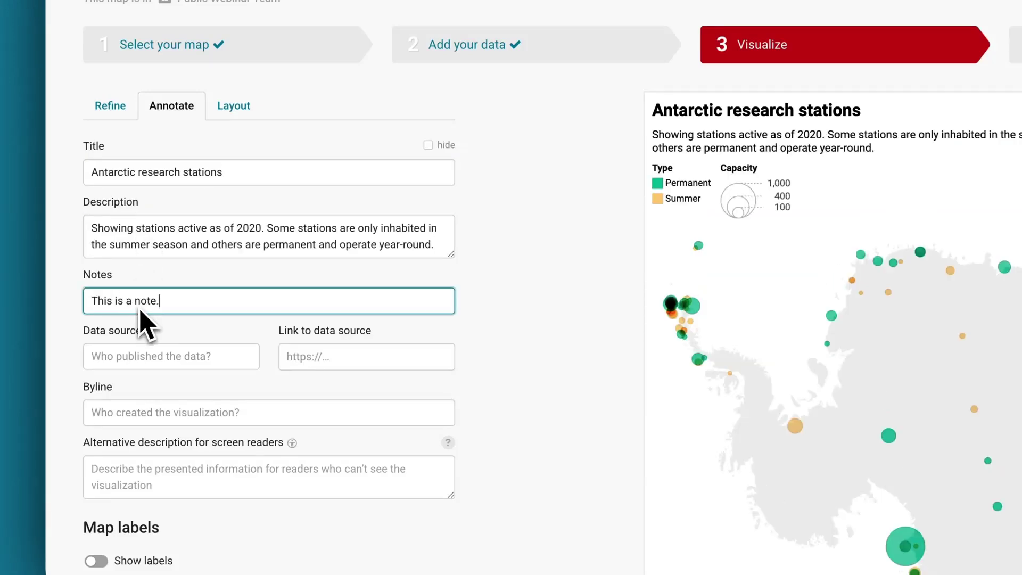
pyautogui.scroll(-5, 64, 331)
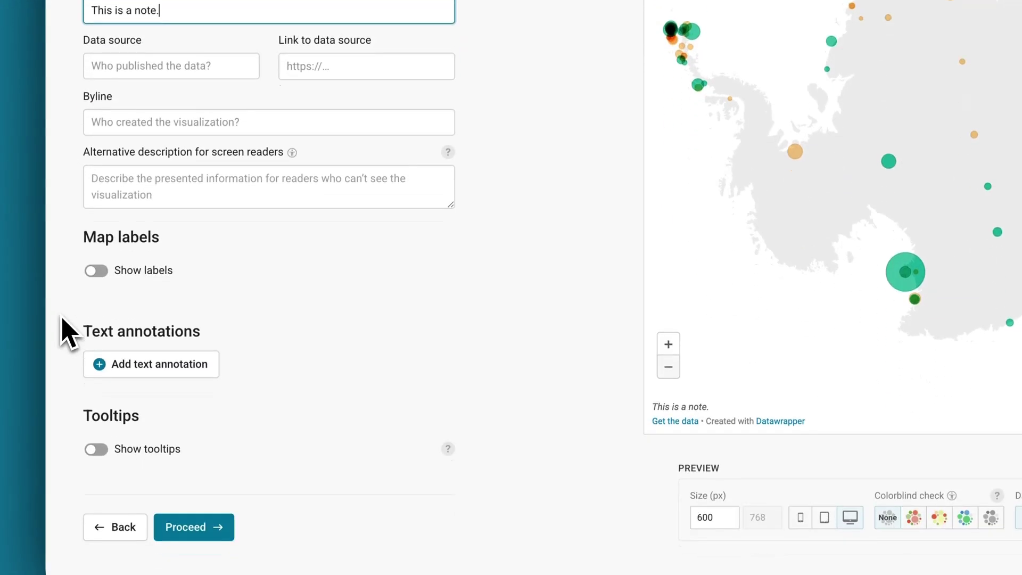
# - Turn on tooltips and set the station name {{ name }} as the tooltip title
pyautogui.click(97, 450)
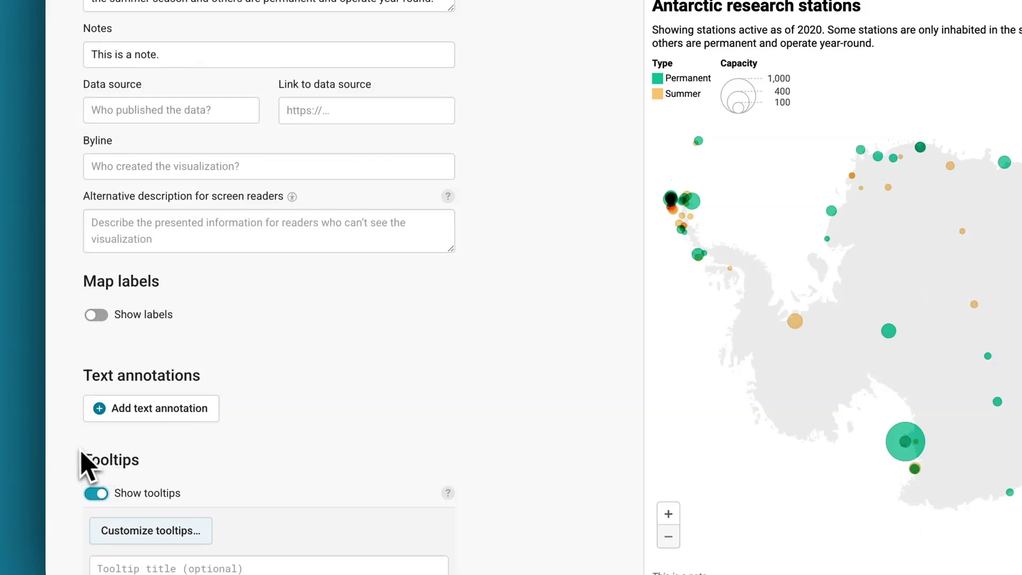
pyautogui.scroll(-5, 75, 458)
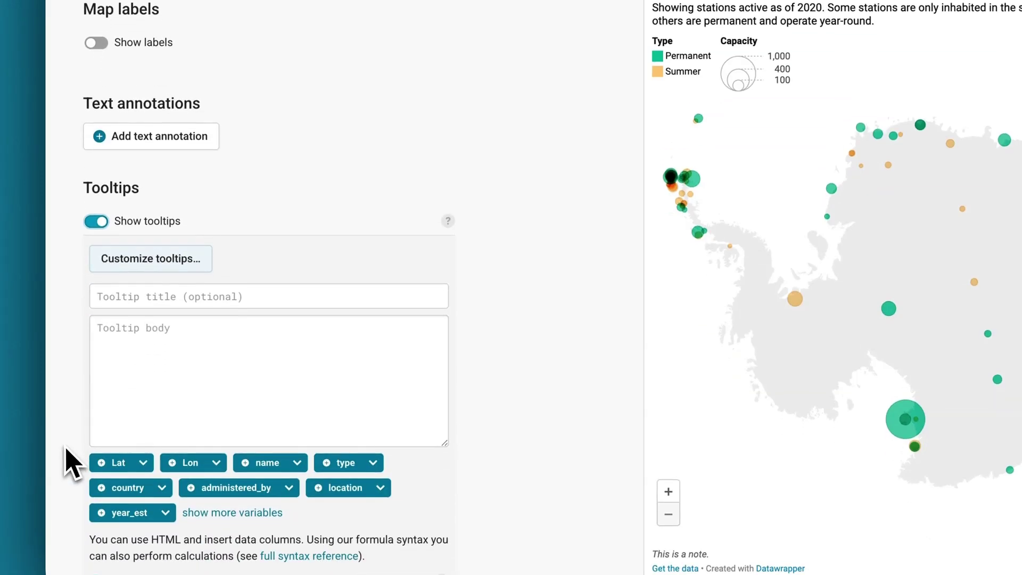
pyautogui.scroll(-1, 73, 464)
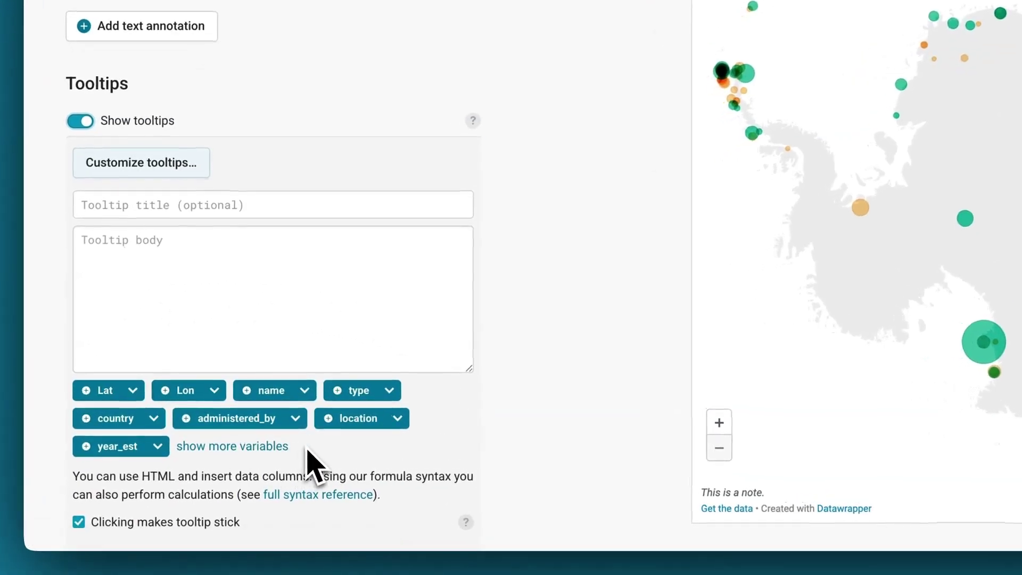
pyautogui.click(290, 209)
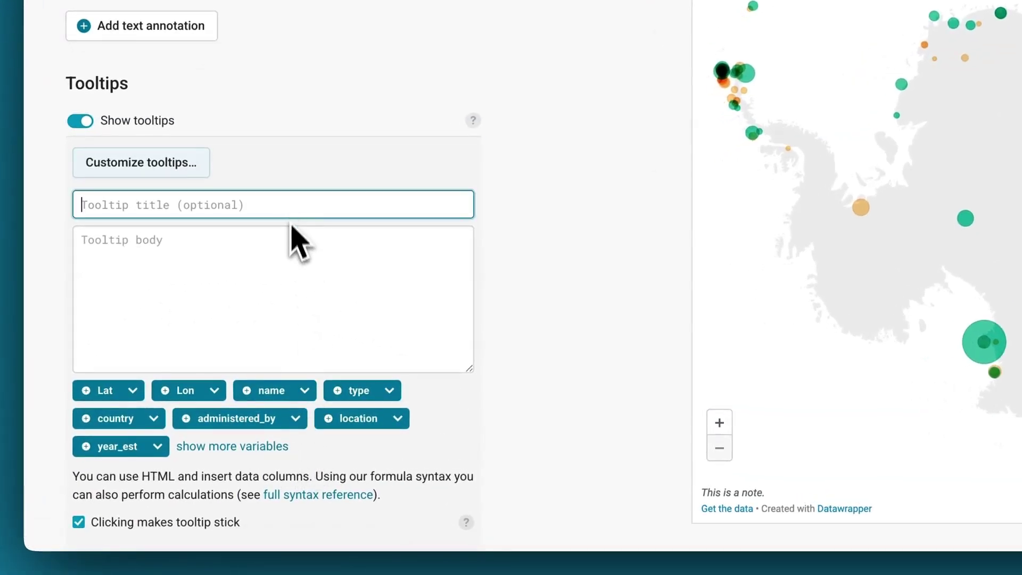
pyautogui.click(271, 394)
# - Write tooltip body lines Location, Country and Capacity, each with its column value inserted
pyautogui.click(244, 320)
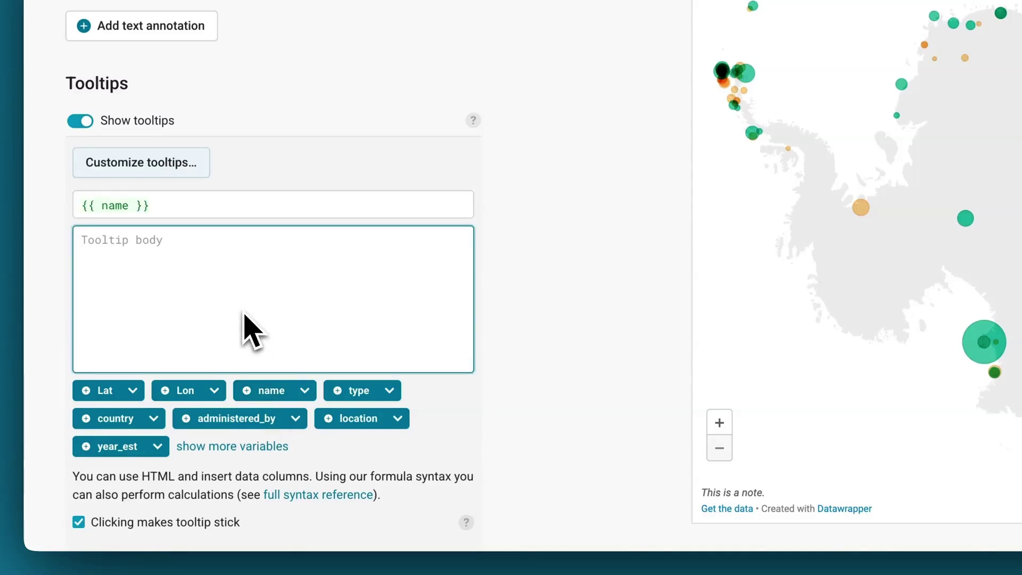
pyautogui.write('Location:')
pyautogui.click(330, 417)
pyautogui.press('Return')
pyautogui.write('Country:')
pyautogui.click(131, 419)
pyautogui.press('Return')
pyautogui.write('Capacity:')
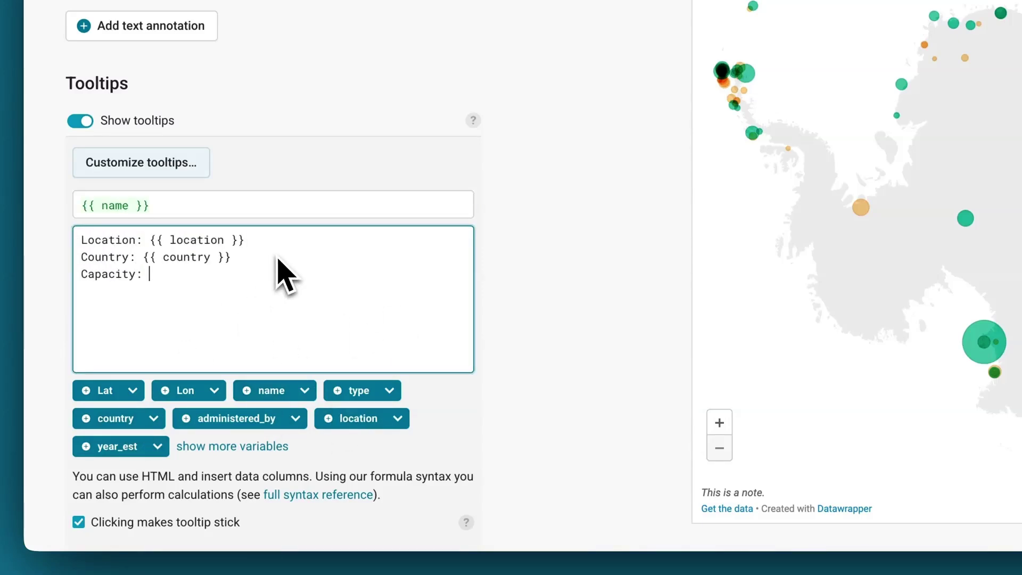
pyautogui.click(224, 446)
pyautogui.click(202, 447)
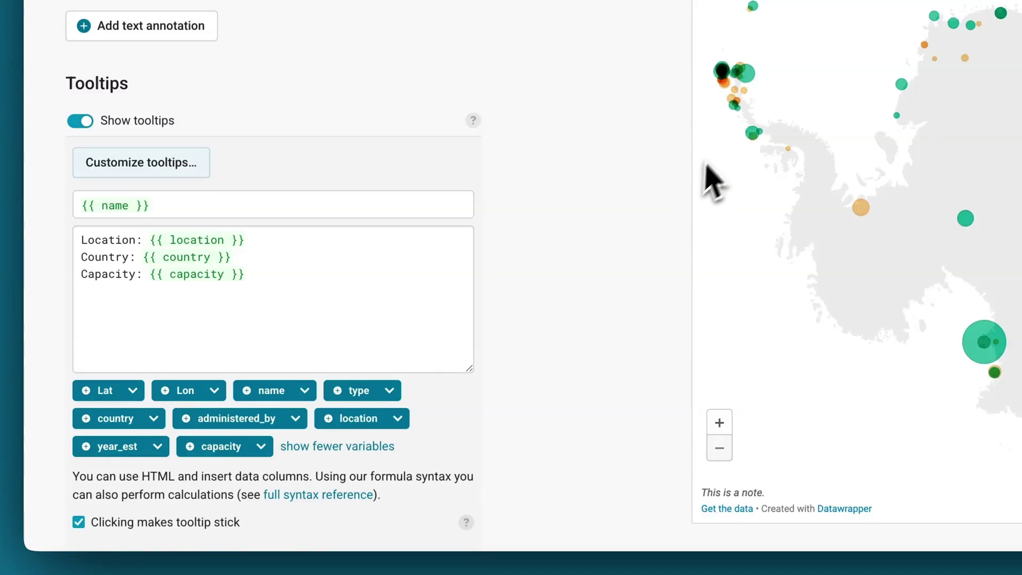
# - Add <b> tags to make the Location, Country and Capacity labels bold
pyautogui.moveTo(735, 107)
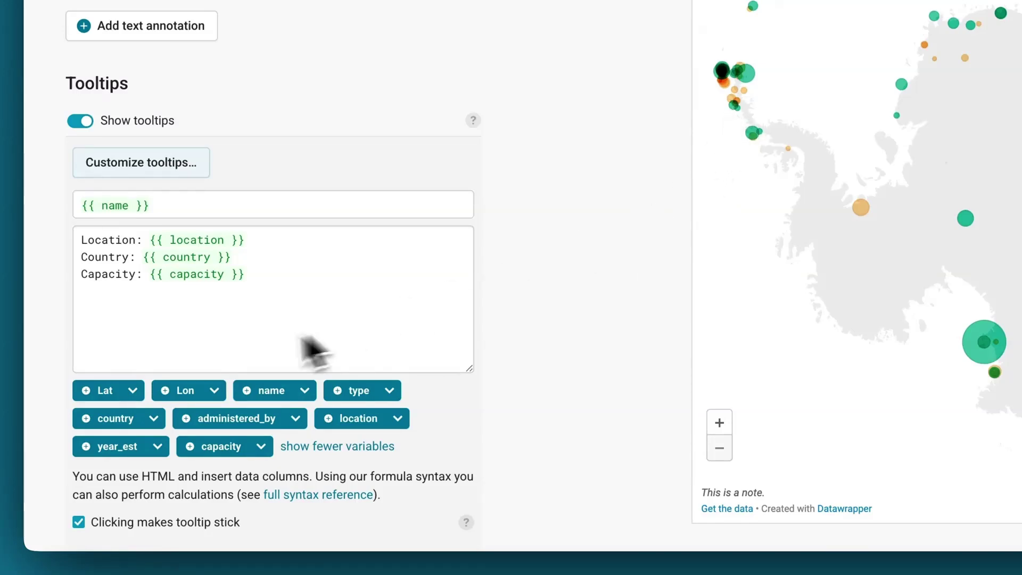
pyautogui.click(83, 243)
pyautogui.write('<b>')
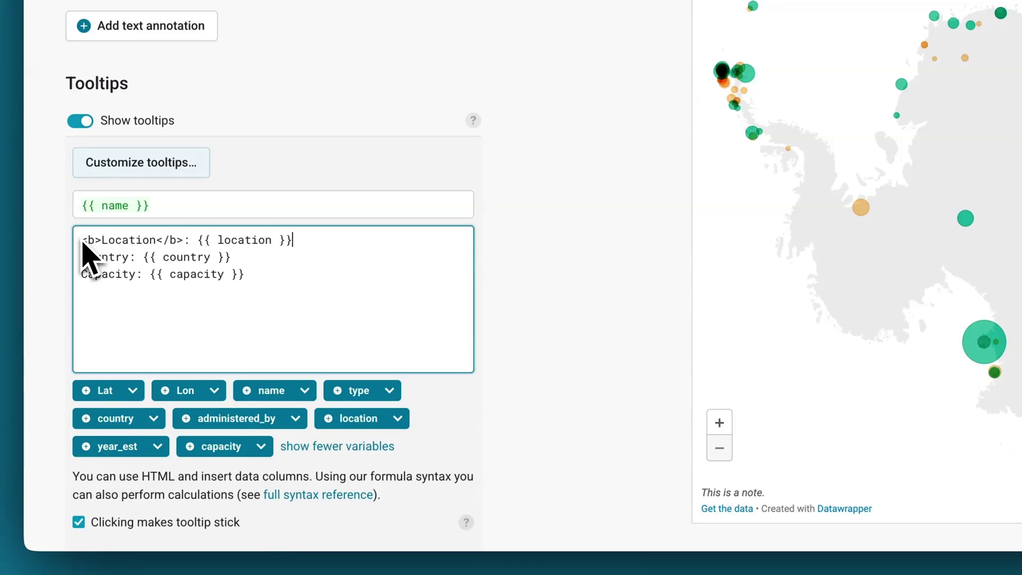
pyautogui.write('<b>')
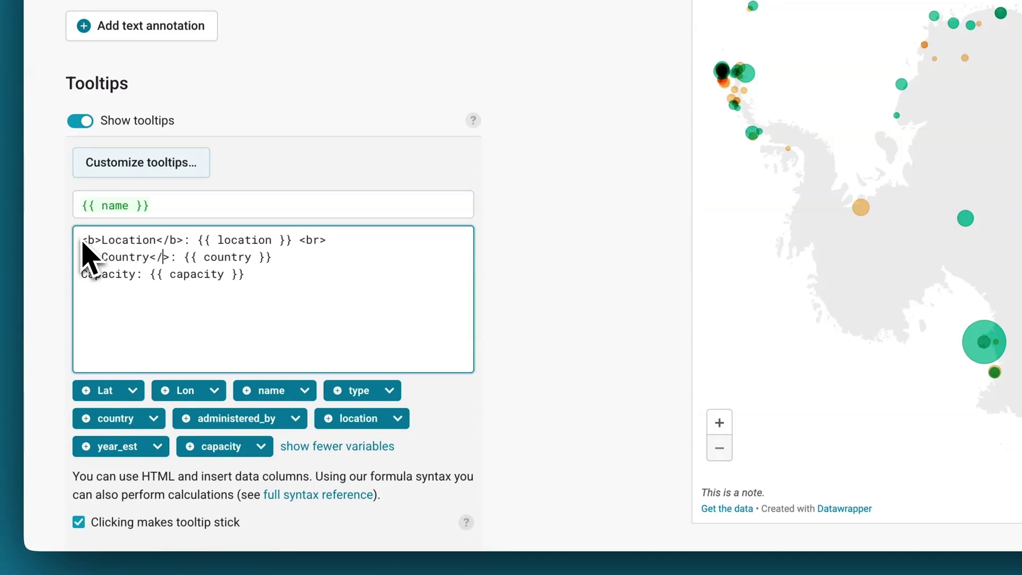
pyautogui.click(304, 258)
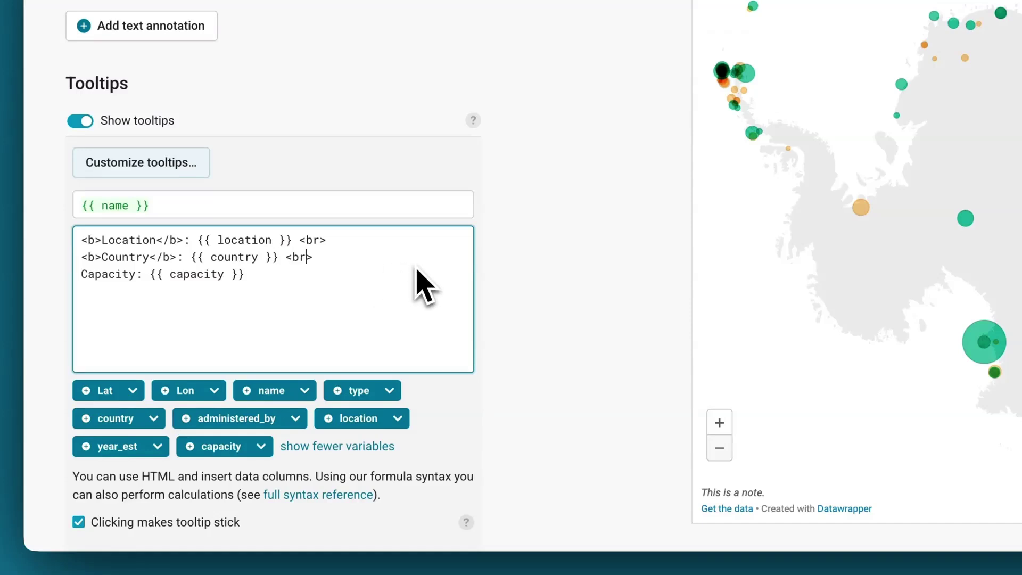
pyautogui.write('<b>')
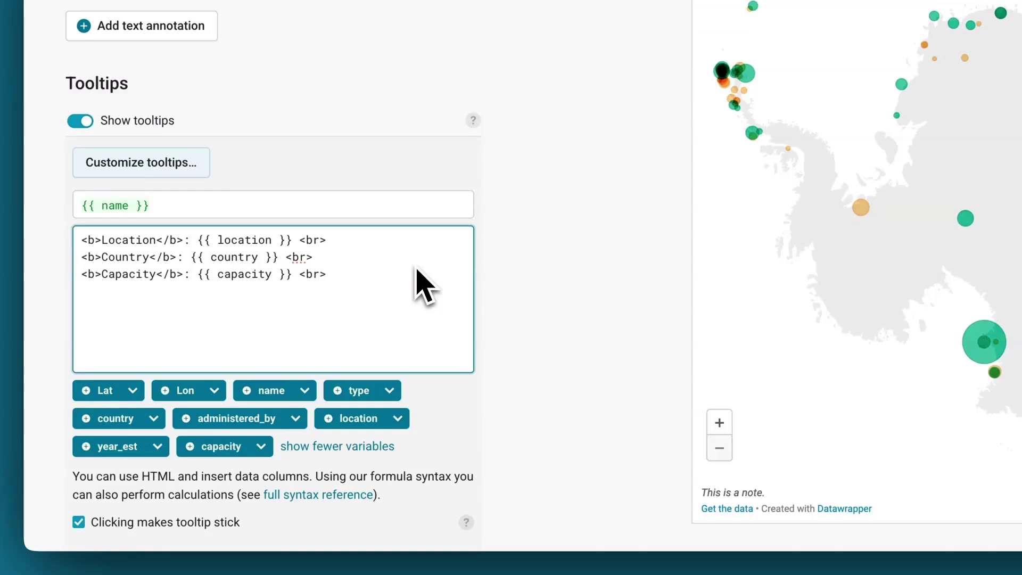
pyautogui.click(527, 272)
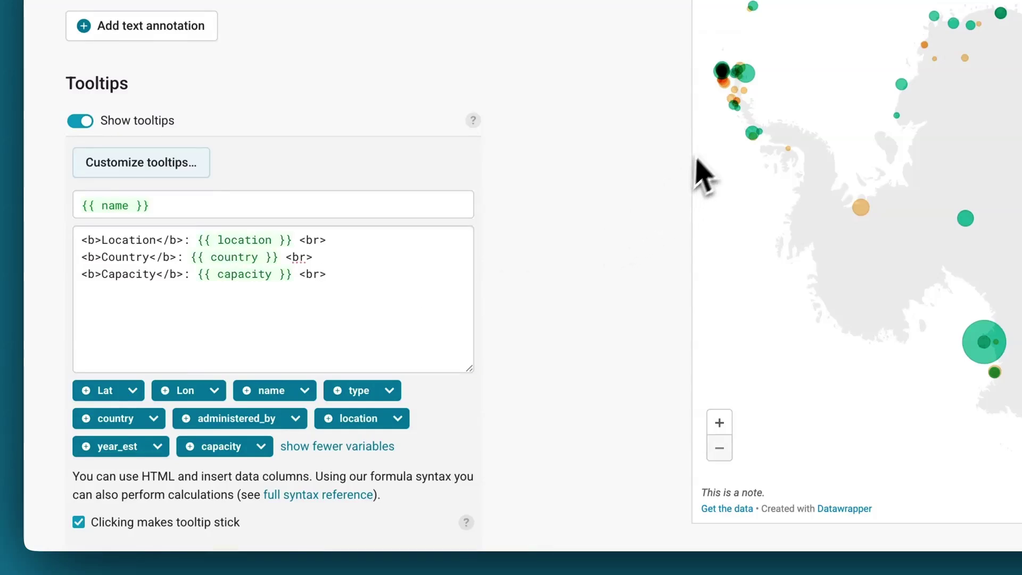
# - Annotate the Esperanza dots with 'Esperanza is the birthplace of the first person born in Antarctica.' and a curved arrow
pyautogui.moveTo(733, 115)
pyautogui.scroll(3, 554, 170)
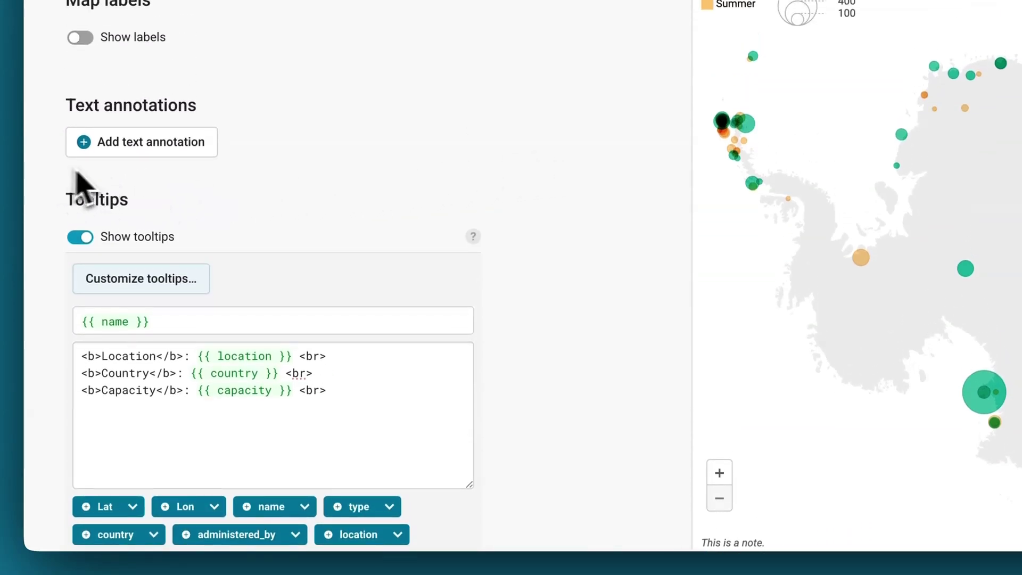
pyautogui.click(113, 150)
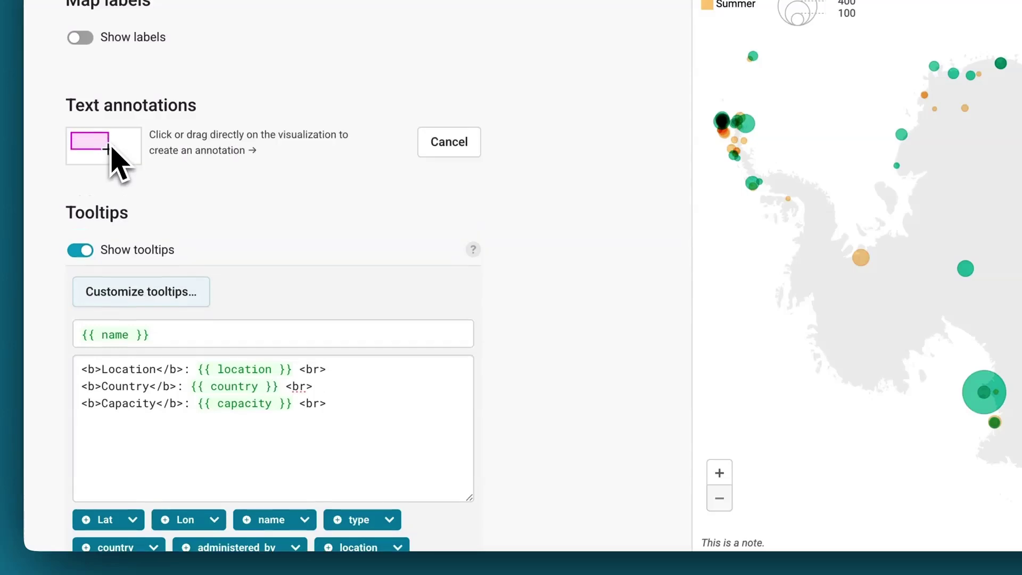
pyautogui.click(734, 112)
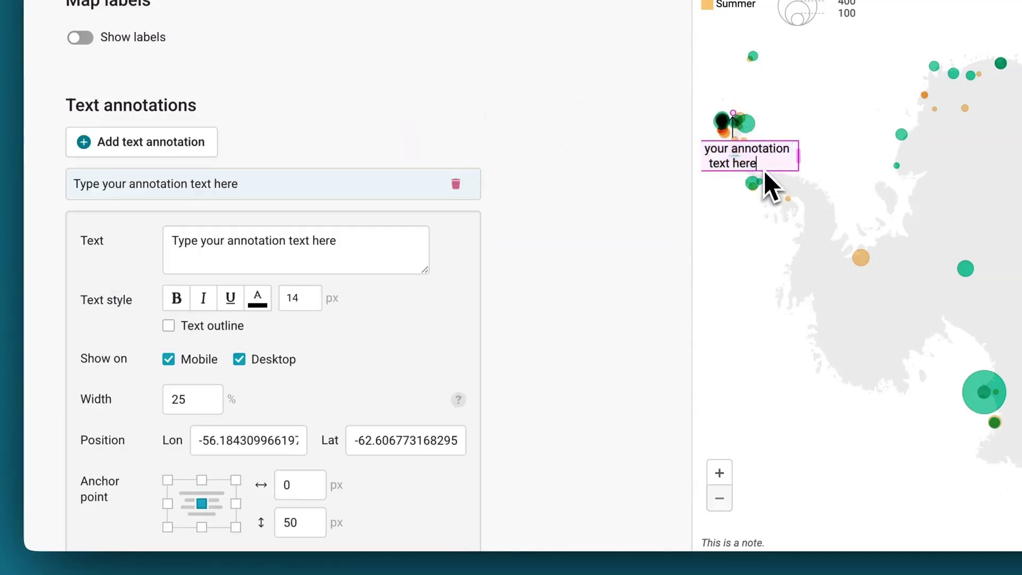
pyautogui.moveTo(767, 173); pyautogui.dragTo(797, 104)
pyautogui.moveTo(420, 241); pyautogui.dragTo(159, 258)
pyautogui.write('Esperanza is the birthplace of the first person born in Antarctica.')
pyautogui.scroll(-5, 337, 360)
pyautogui.click(175, 402)
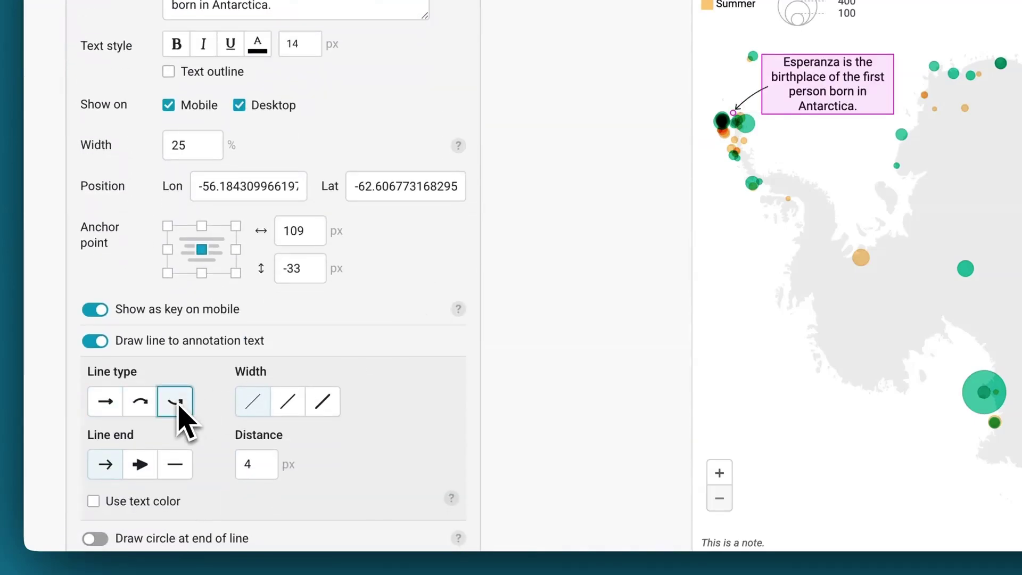
pyautogui.scroll(-2, 588, 327)
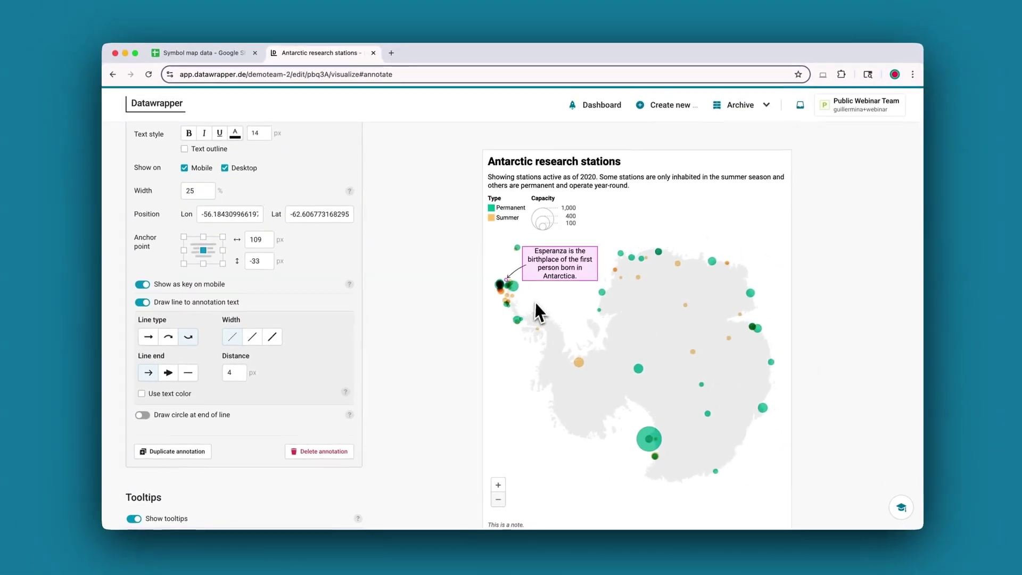
# - Deselect the Esperanza annotation and proceed to the Layout tab with en-US locale and Datawrapper theme
pyautogui.click(536, 301)
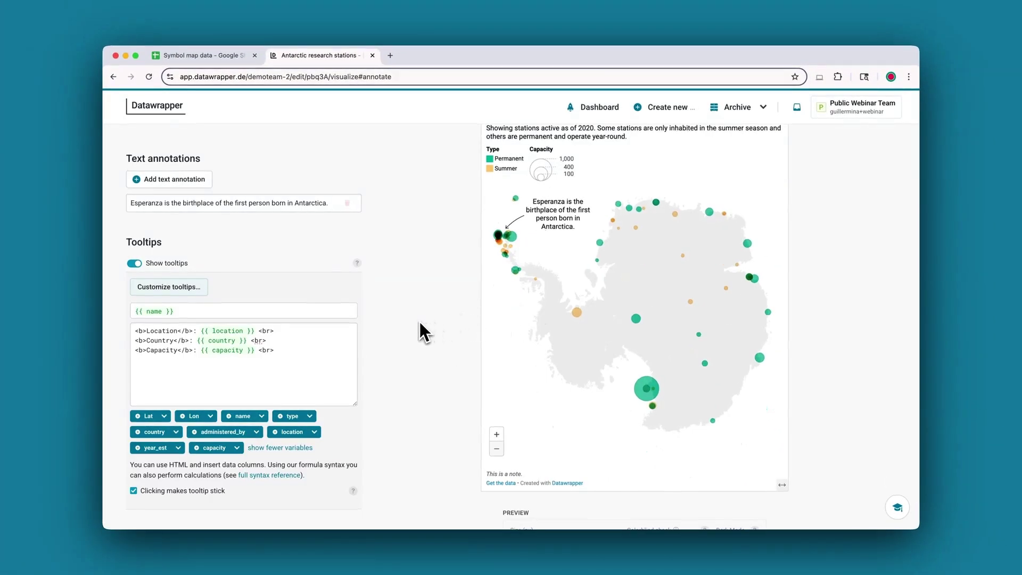
pyautogui.scroll(-2, 419, 321)
pyautogui.click(211, 498)
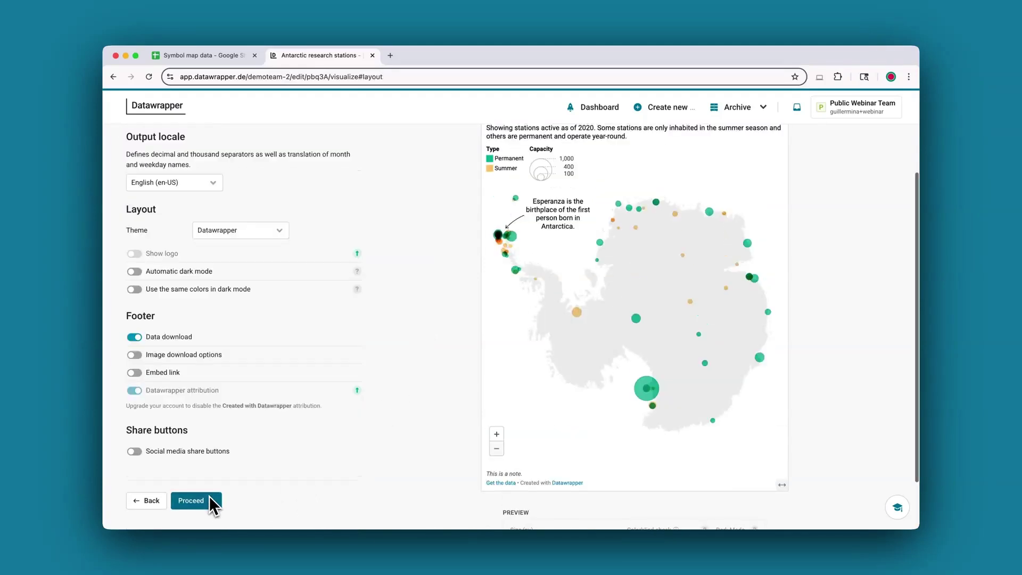
pyautogui.scroll(3, 397, 409)
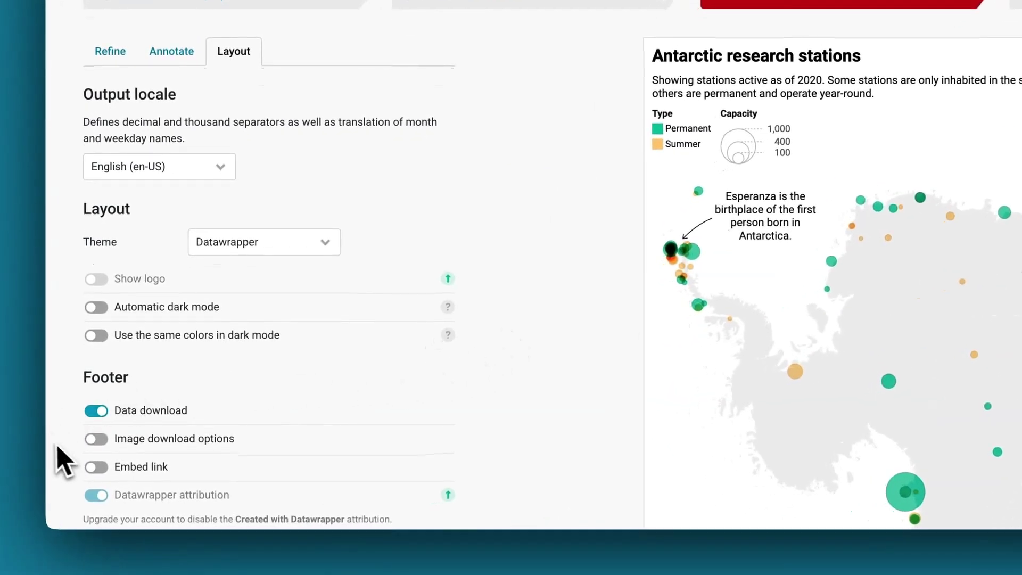
pyautogui.scroll(-4, 74, 453)
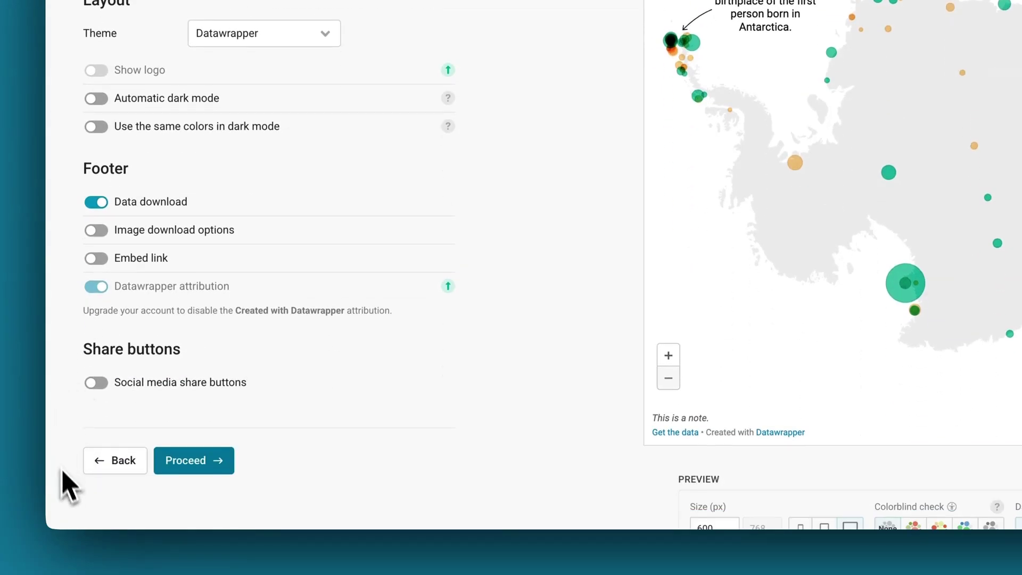
# - Proceed to Publish & Embed and publish the Antarctic research stations map
pyautogui.click(220, 461)
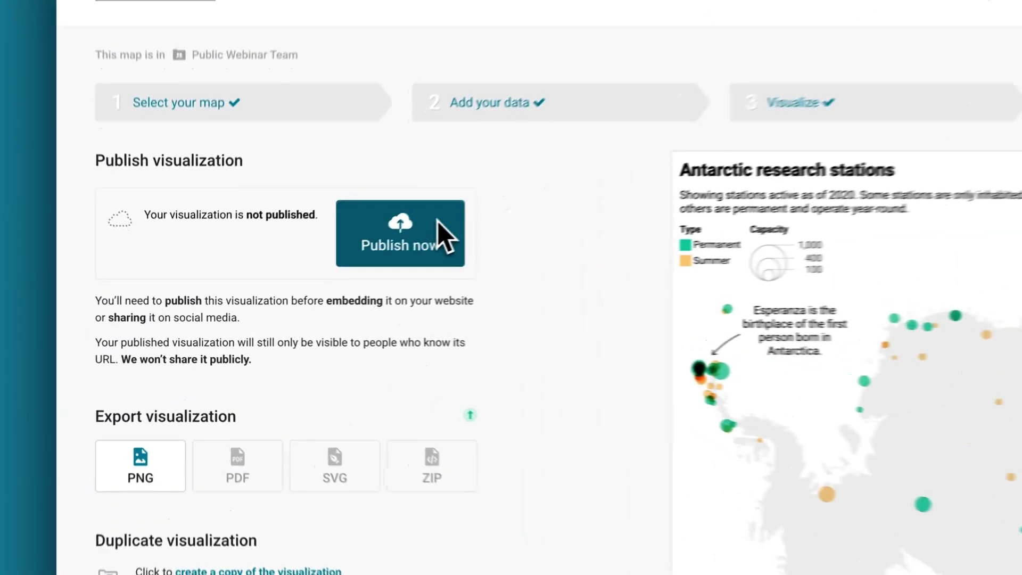
pyautogui.click(337, 264)
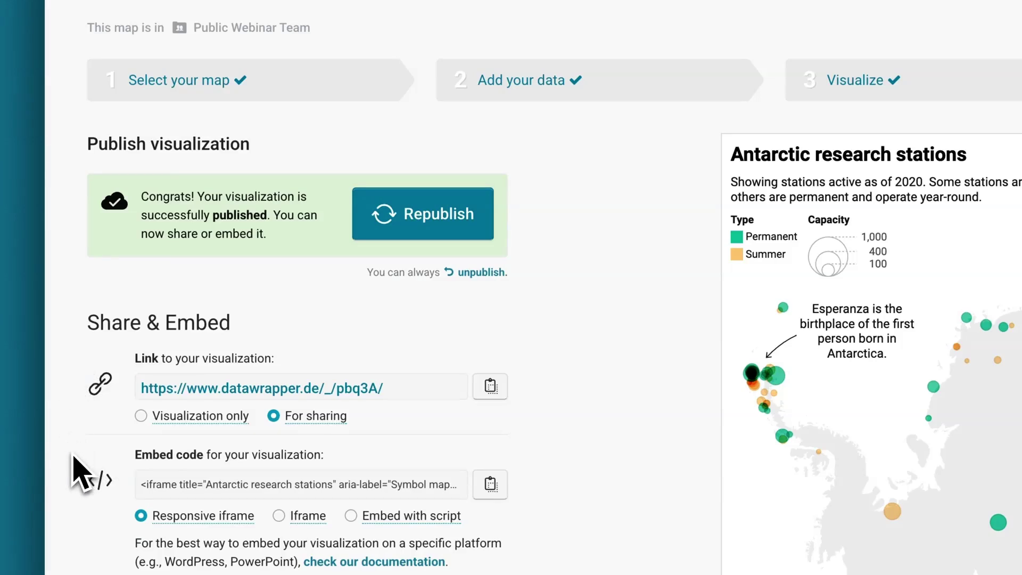
pyautogui.scroll(-5, 80, 473)
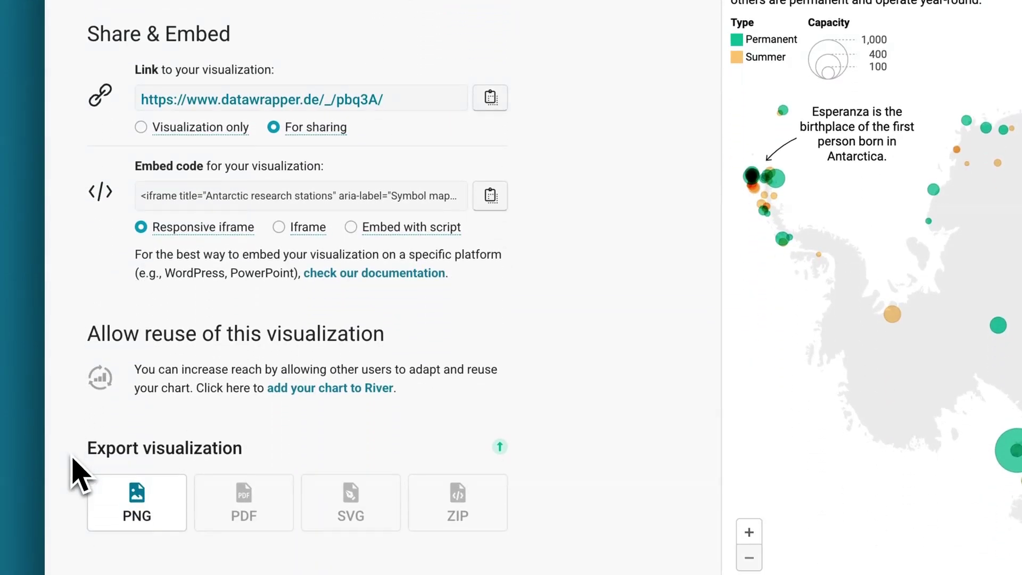
# - Show the PNG export options: 600 px width, auto height, scale factor 2
pyautogui.click(99, 504)
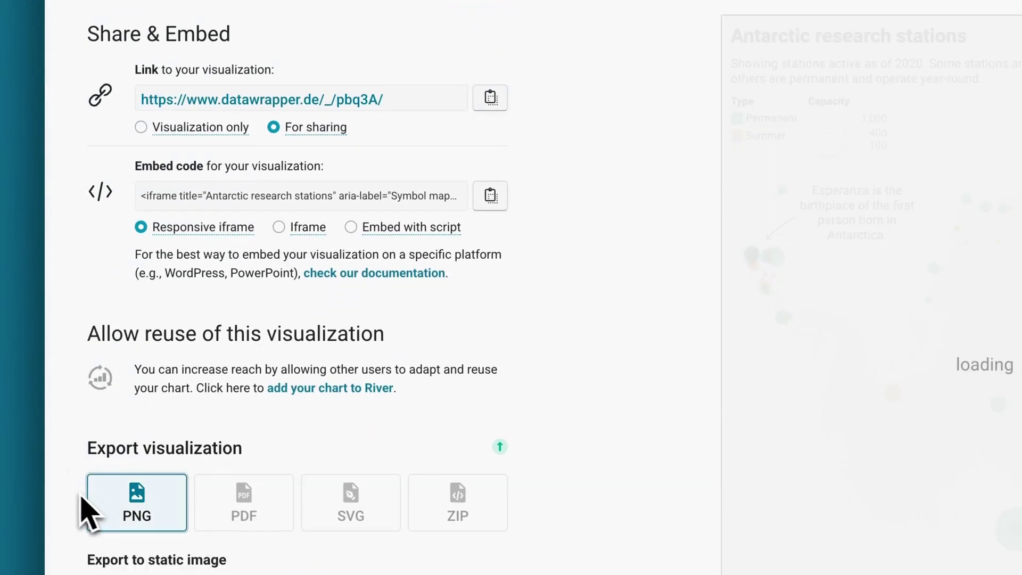
pyautogui.scroll(-5, 75, 495)
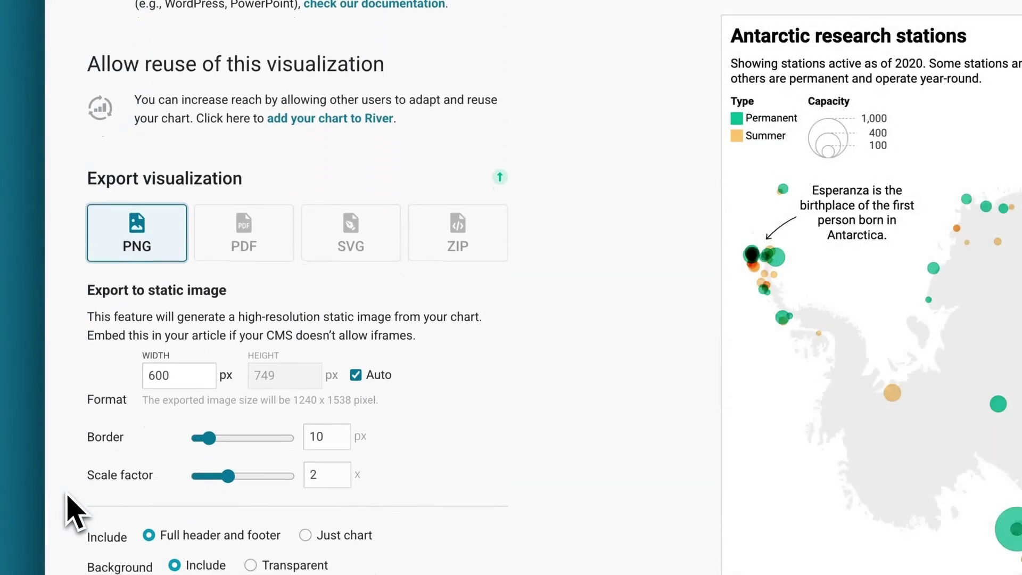